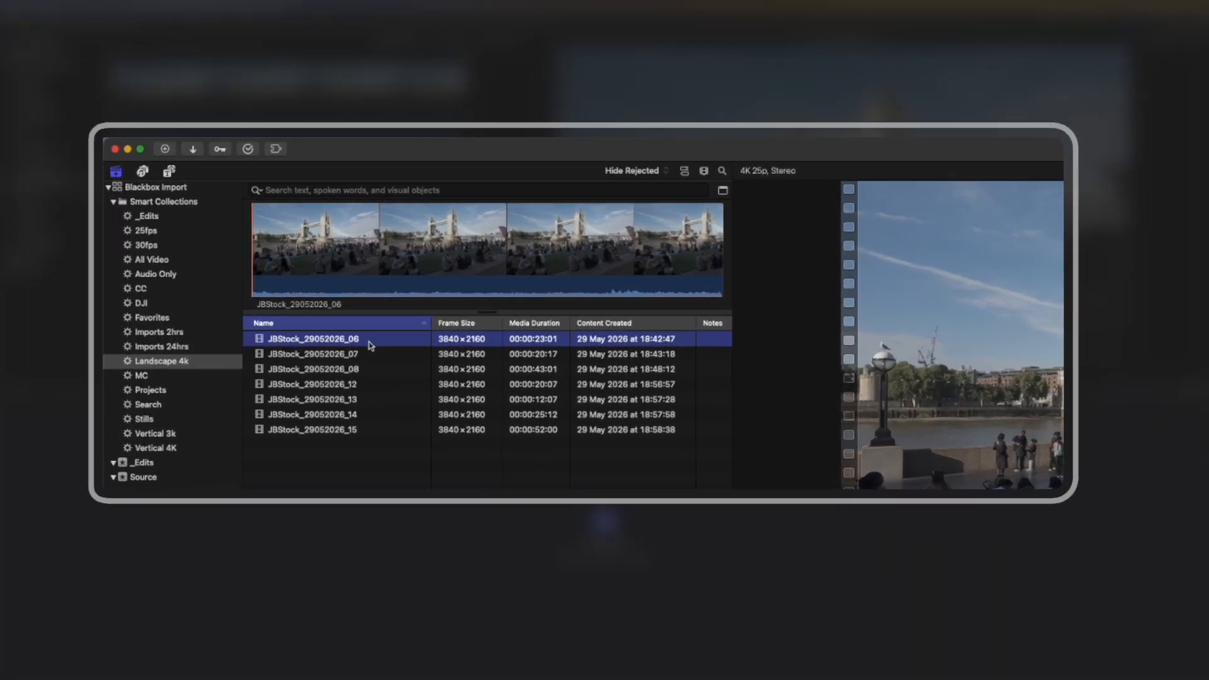
# Step: Select all seven Landscape 4k clips in the browser and start a new project from them
pyautogui.moveTo(363, 461); pyautogui.dragTo(367, 351)
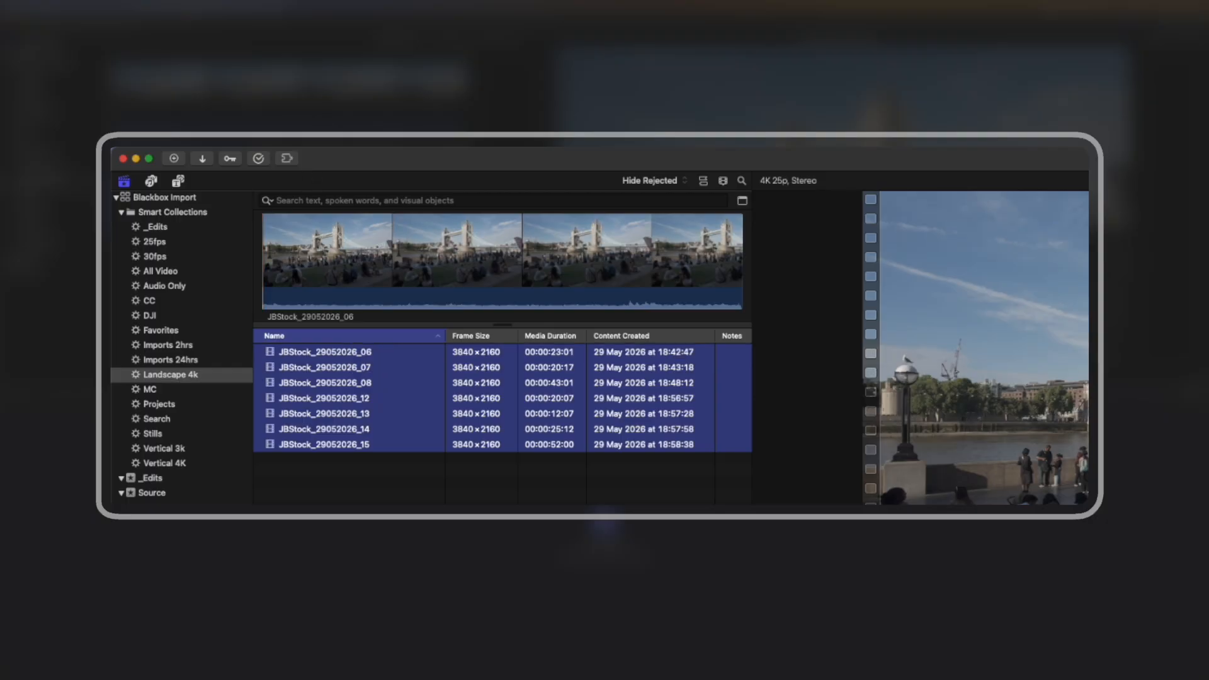
pyautogui.click(219, 138)
pyautogui.moveTo(229, 162)
pyautogui.click(424, 161)
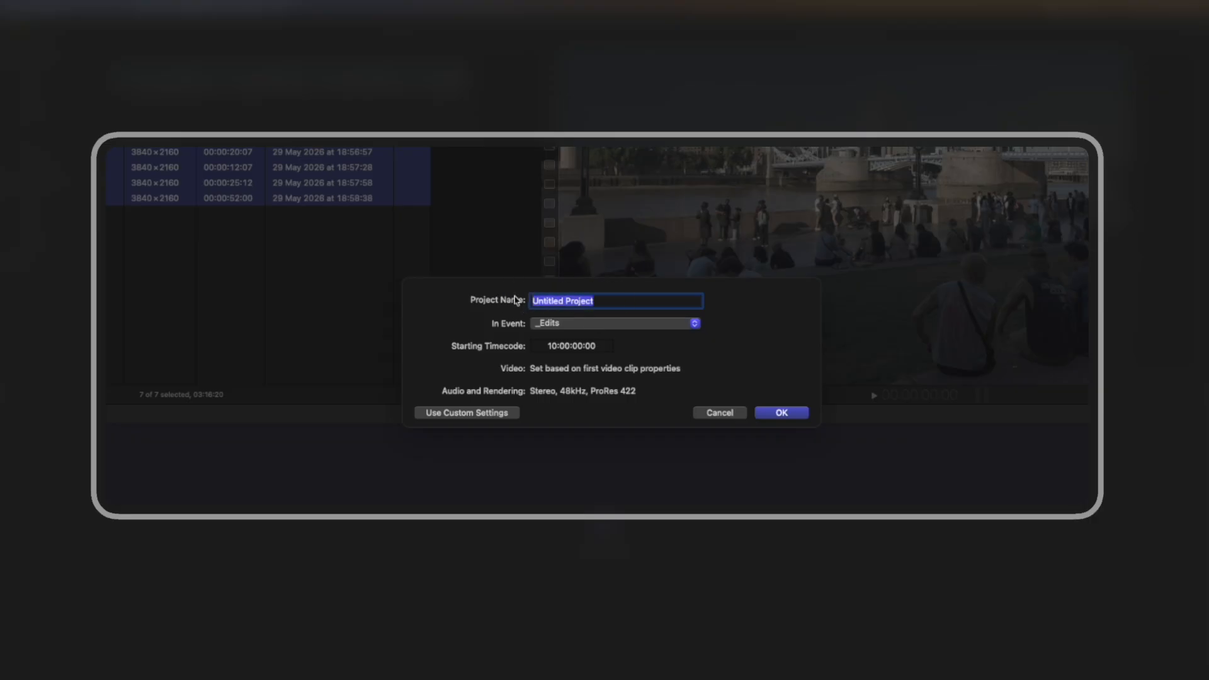
# Step: Create the project named 'Landscape' and reselect all seven clips in the browser
pyautogui.write('Landscape')
pyautogui.press('Return')
pyautogui.click(124, 263)
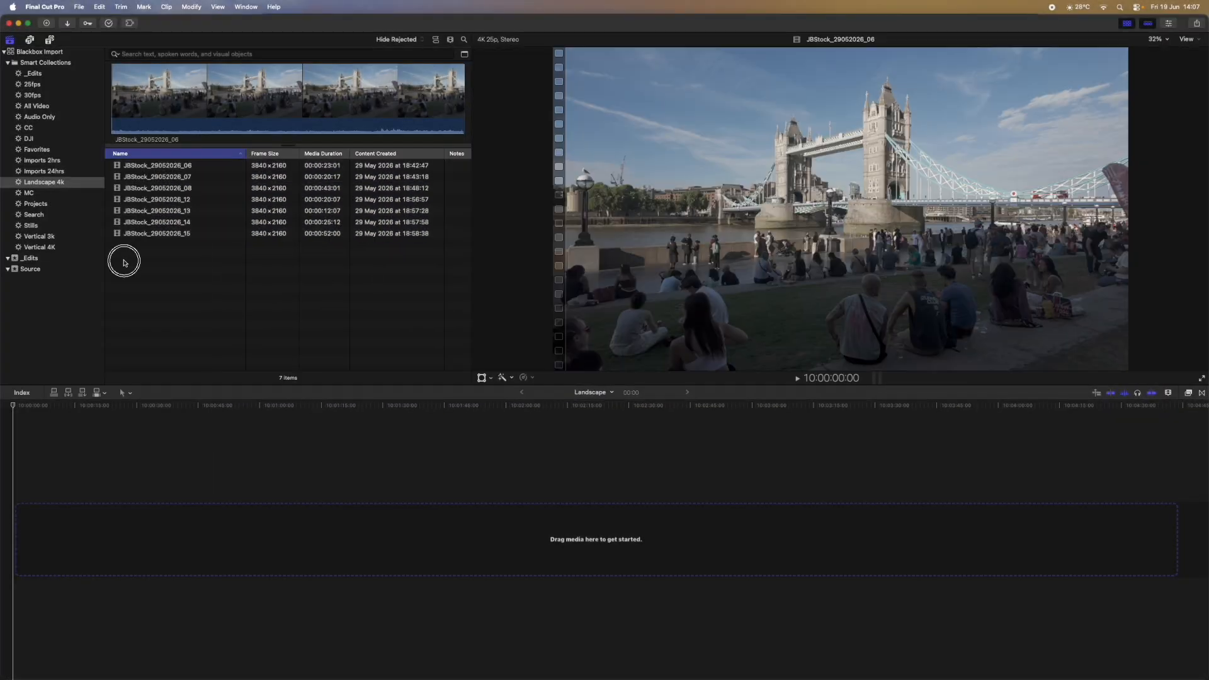
pyautogui.moveTo(124, 263); pyautogui.dragTo(129, 158)
pyautogui.hotkey('shift', '2')
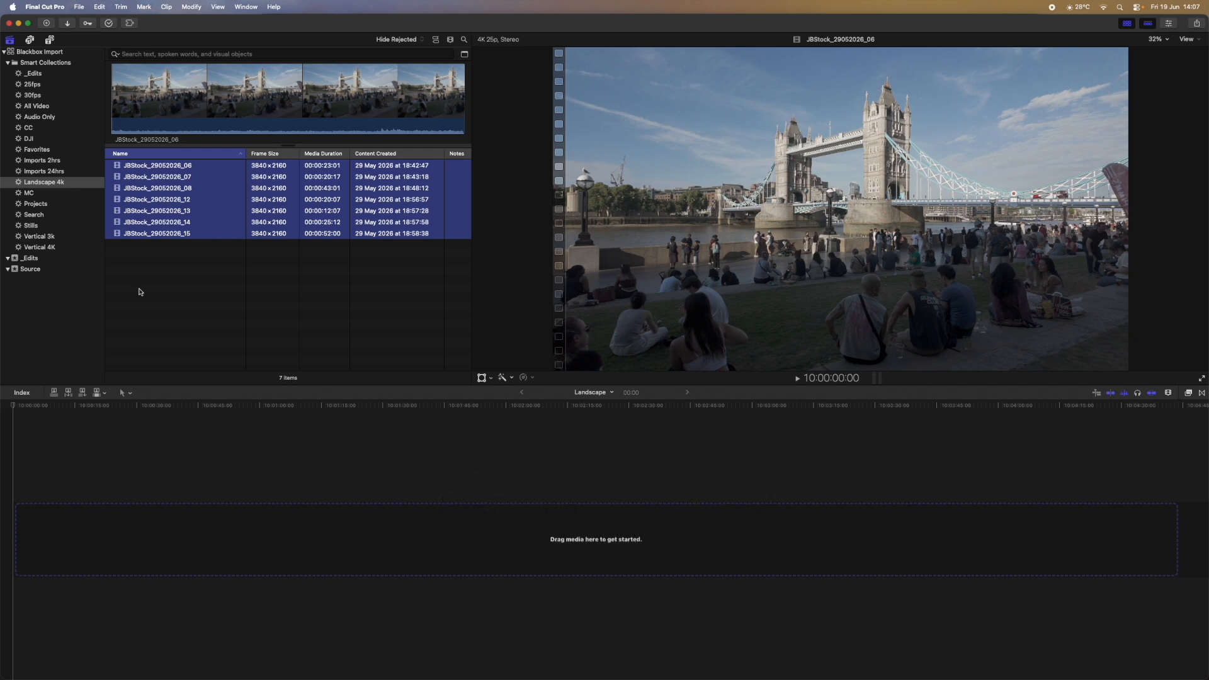
# Step: Append the seven clips to the Landscape timeline, fit it to view, and park the playhead on the first clip
pyautogui.press('e')
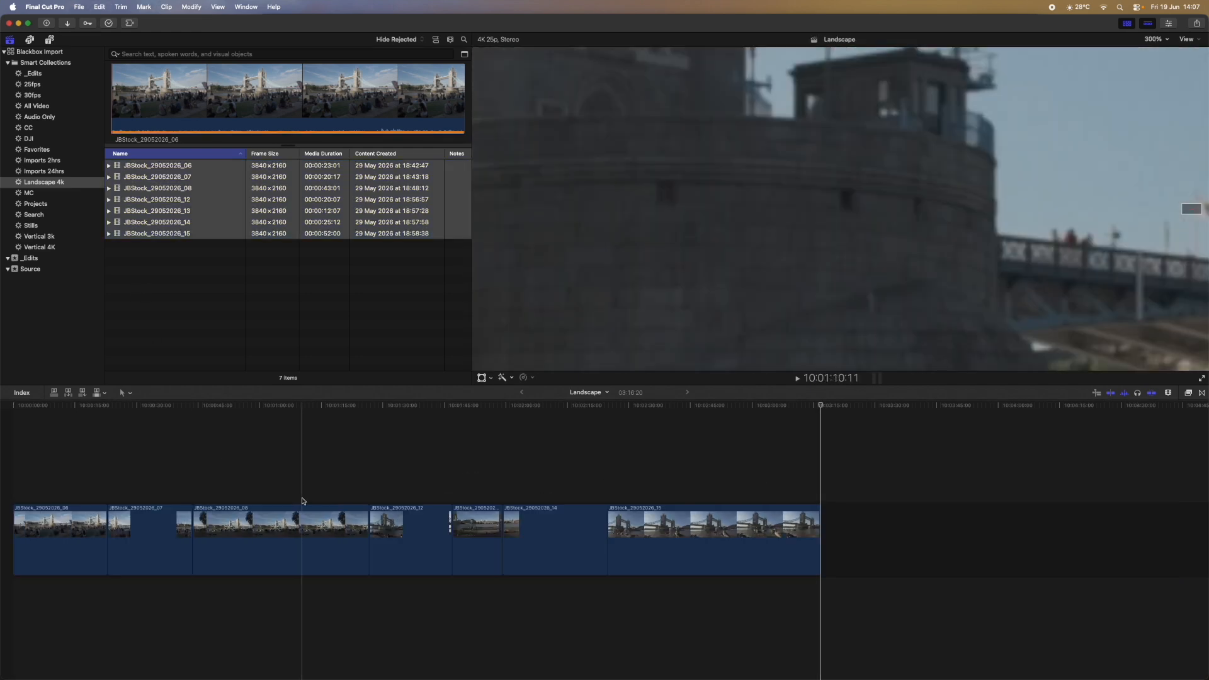
pyautogui.hotkey('shift', 'z')
pyautogui.click(70, 453)
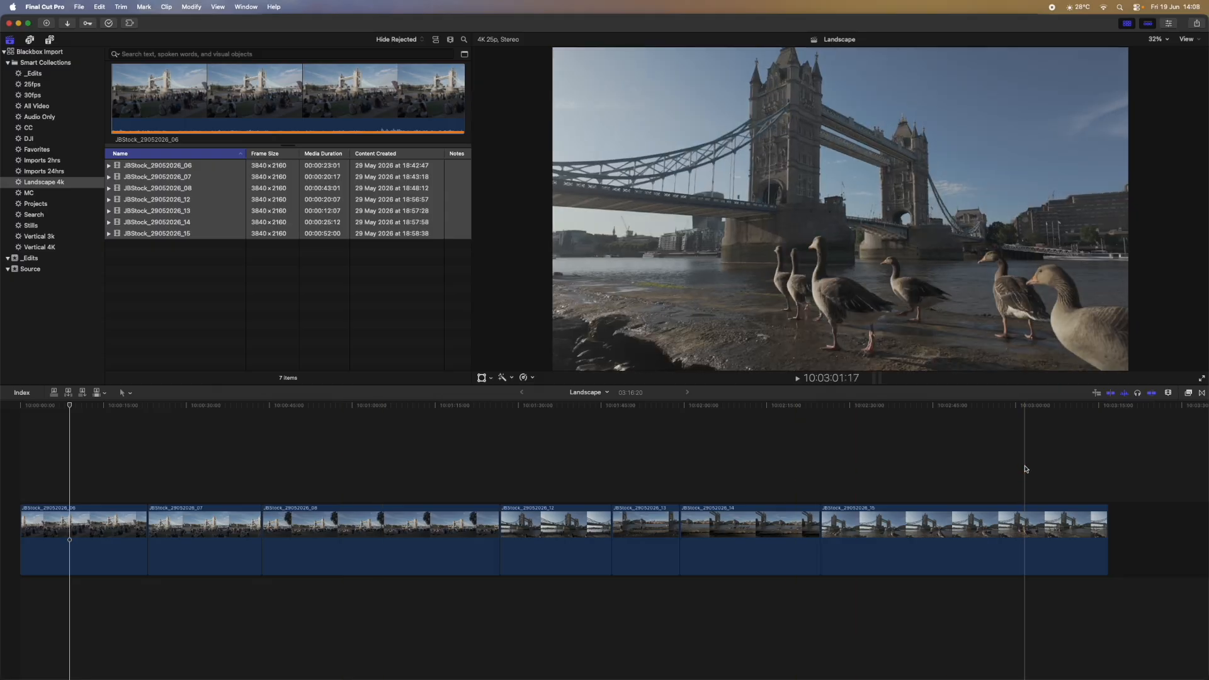
pyautogui.click(78, 466)
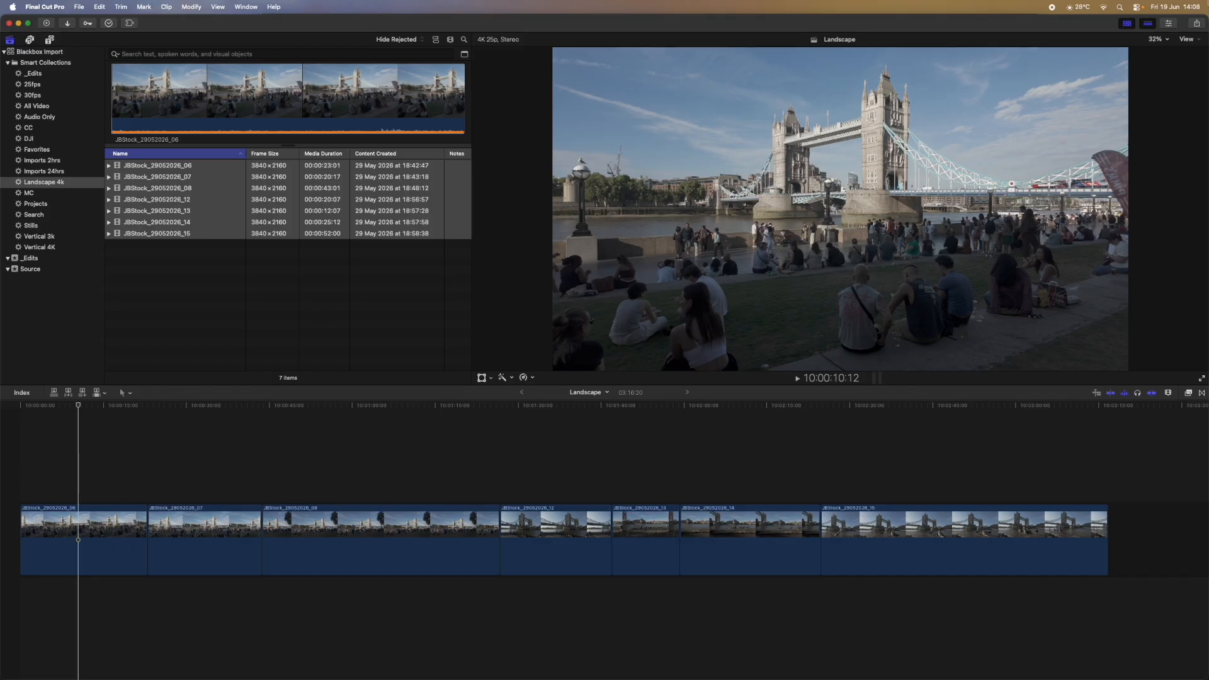
# Step: Apply the Custom LUT effect from the Color effects category to the first clip
pyautogui.click(1169, 23)
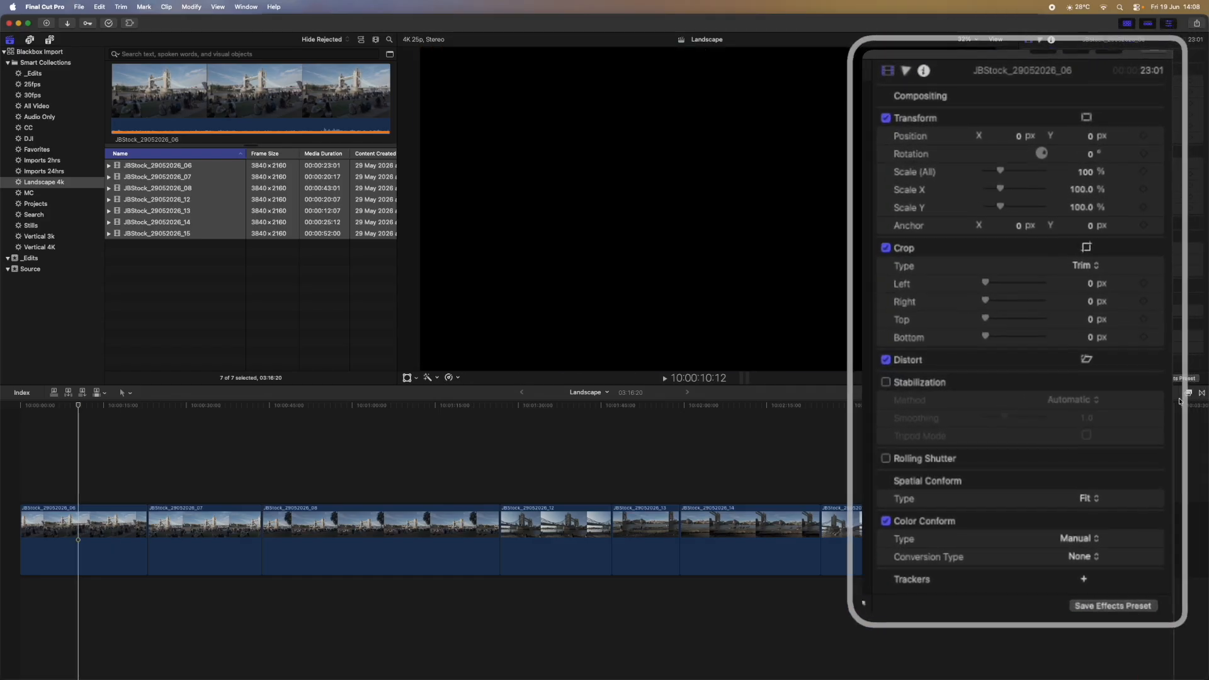
pyautogui.click(1189, 393)
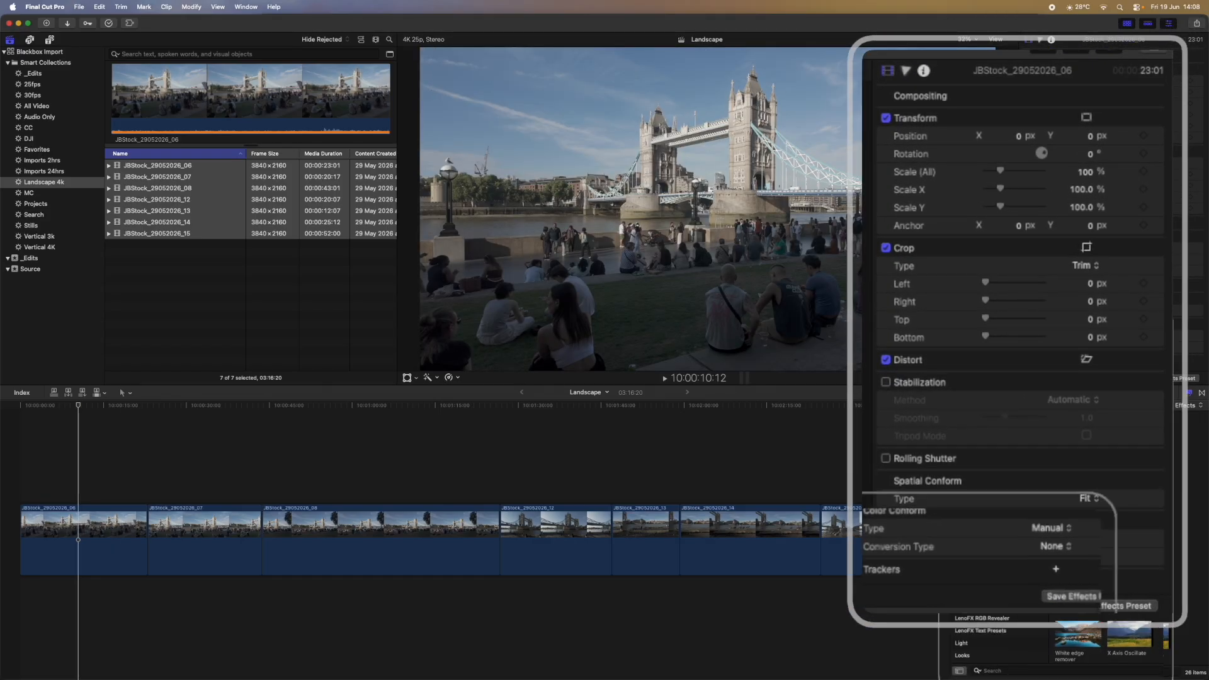
pyautogui.scroll(-5, 247, 265)
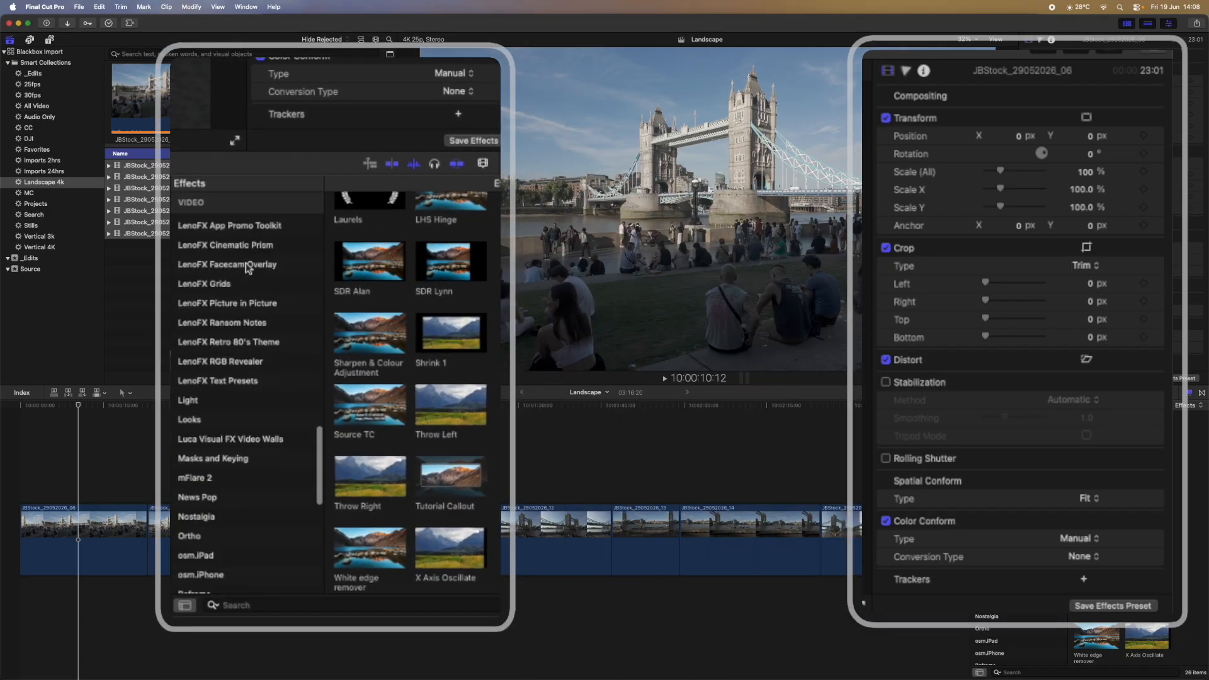
pyautogui.scroll(10, 247, 268)
pyautogui.click(204, 373)
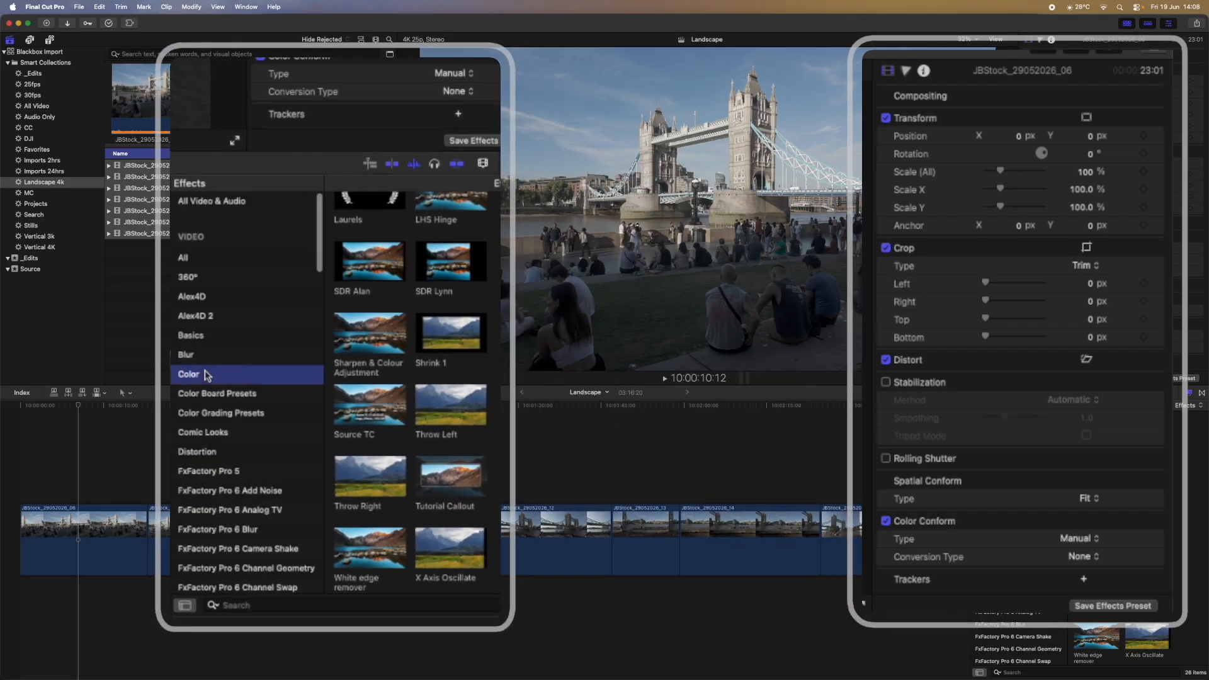
pyautogui.moveTo(441, 341); pyautogui.dragTo(96, 525)
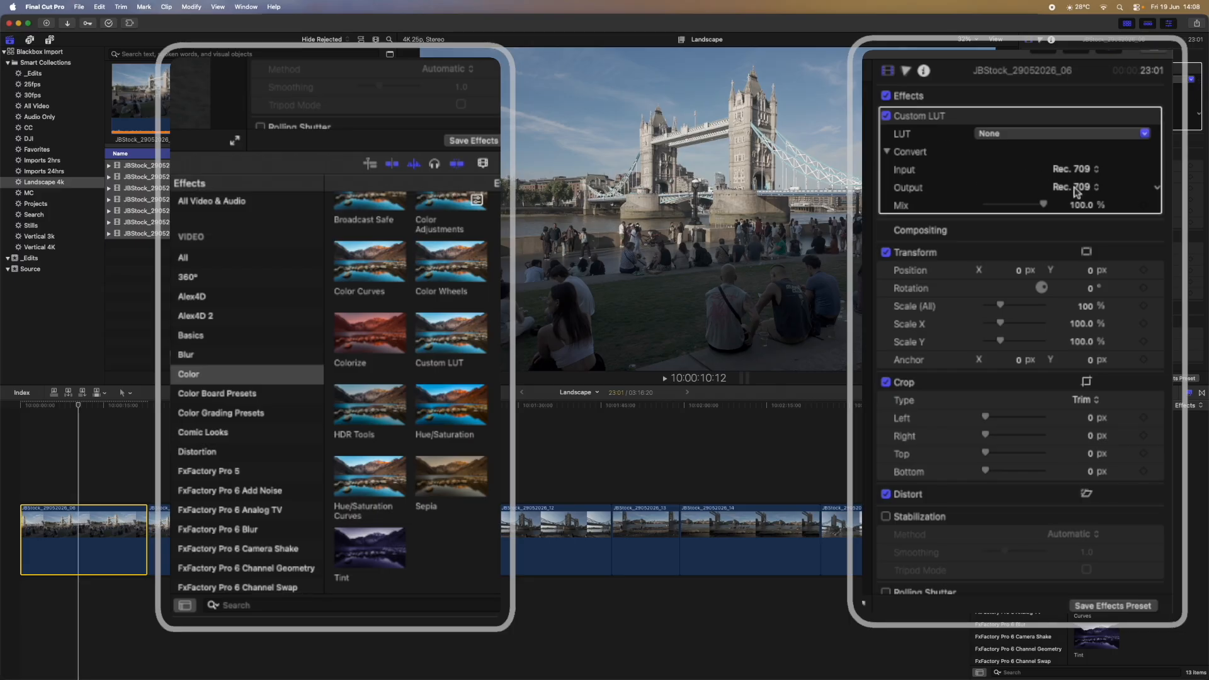
# Step: Set the first clip's LUT to DJI OSMO Pocket 3 D-Log M to Rec.709 and search effects for 'shar'
pyautogui.click(1033, 133)
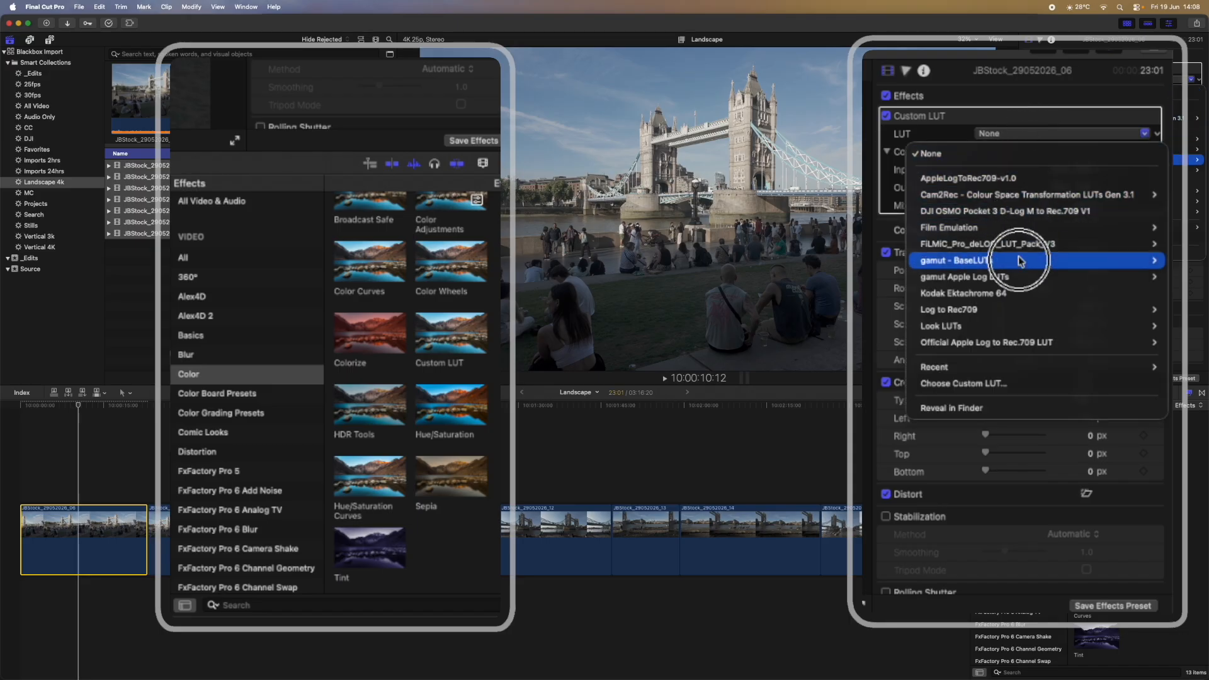
pyautogui.click(966, 213)
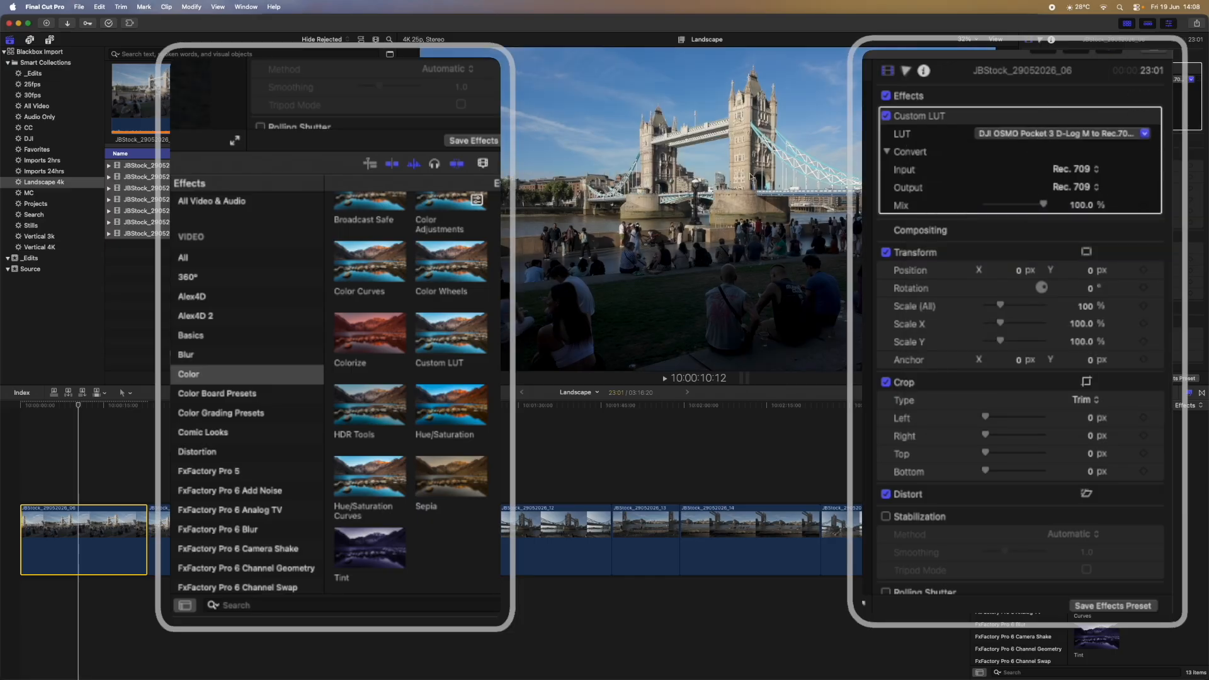
pyautogui.click(74, 406)
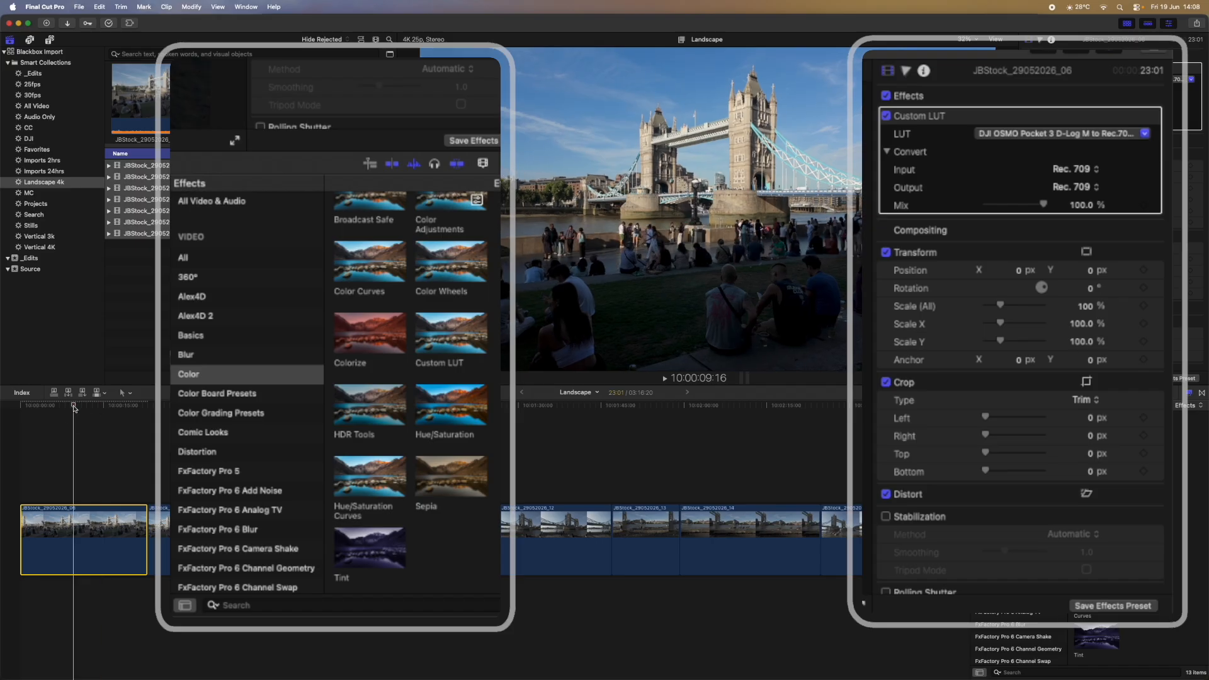
pyautogui.click(238, 605)
pyautogui.write('sharp')
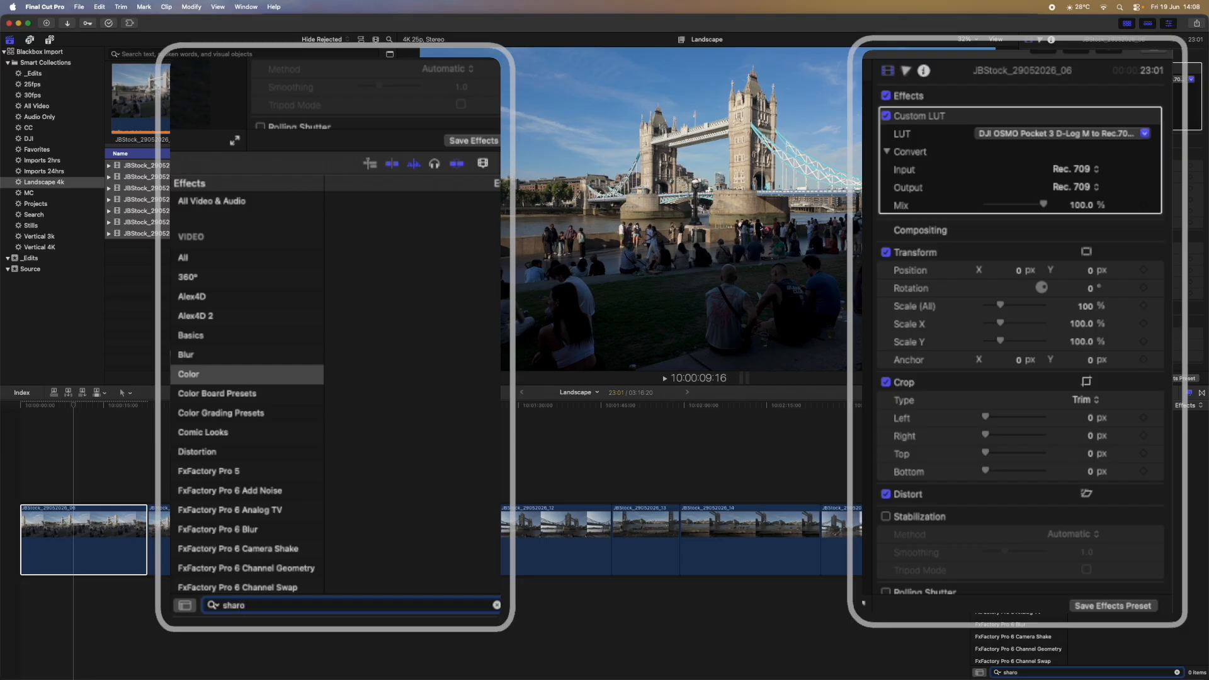
# Step: Apply the Sharpen effect to the first clip and set its Amount to 1.8
pyautogui.click(173, 258)
pyautogui.doubleClick(255, 609)
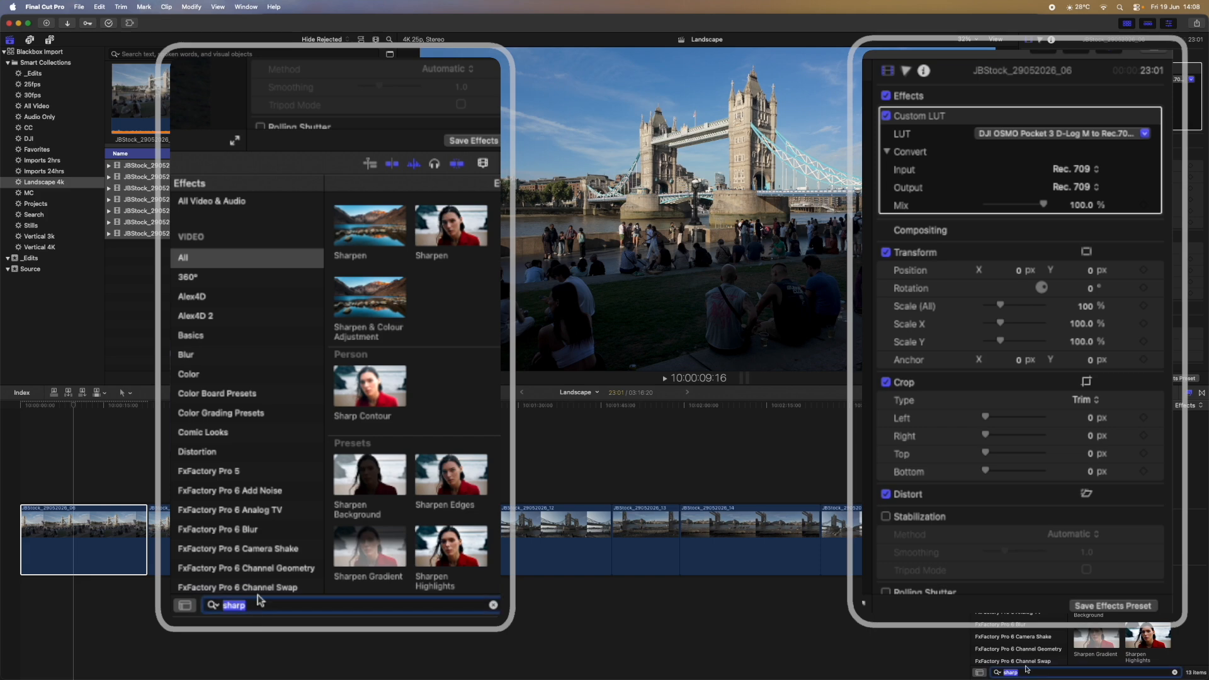
pyautogui.moveTo(377, 230); pyautogui.dragTo(124, 524)
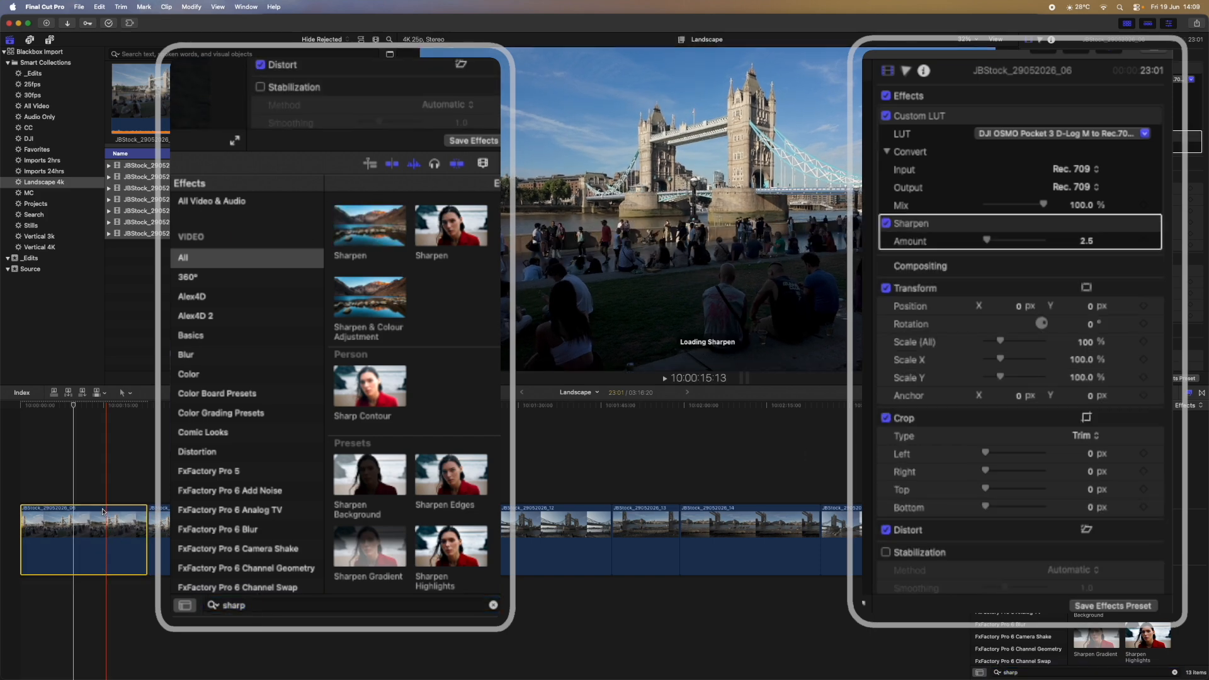
pyautogui.click(1085, 242)
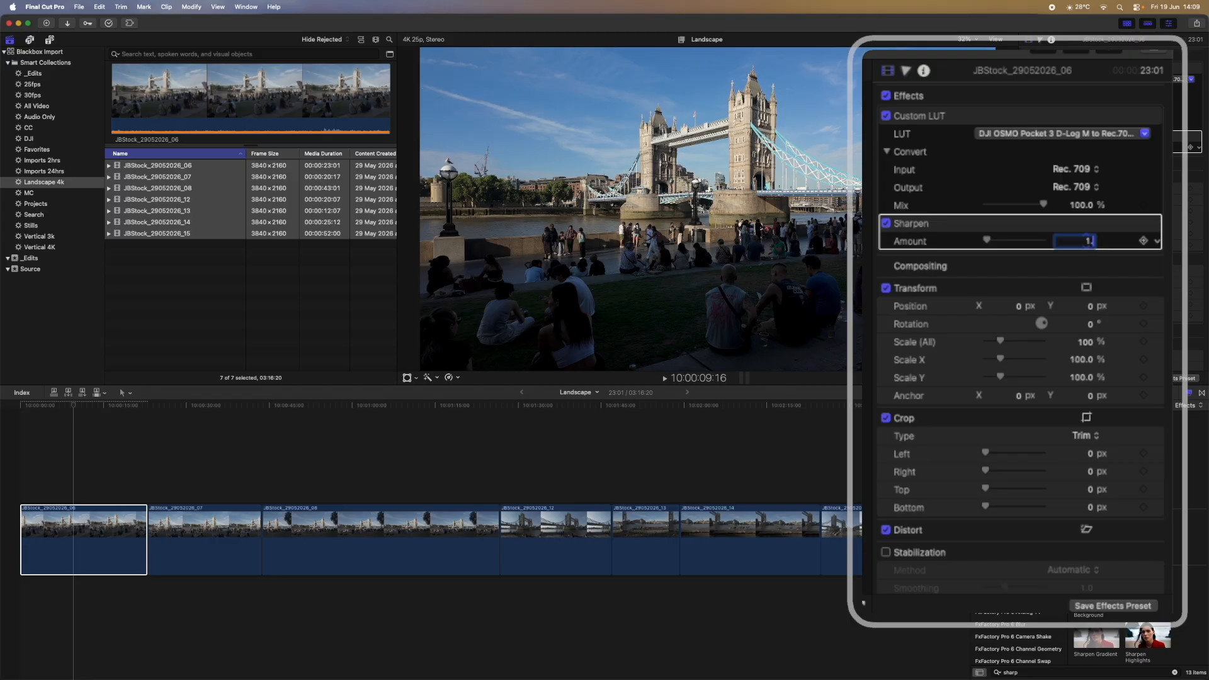
pyautogui.write('1.8')
pyautogui.press('Return')
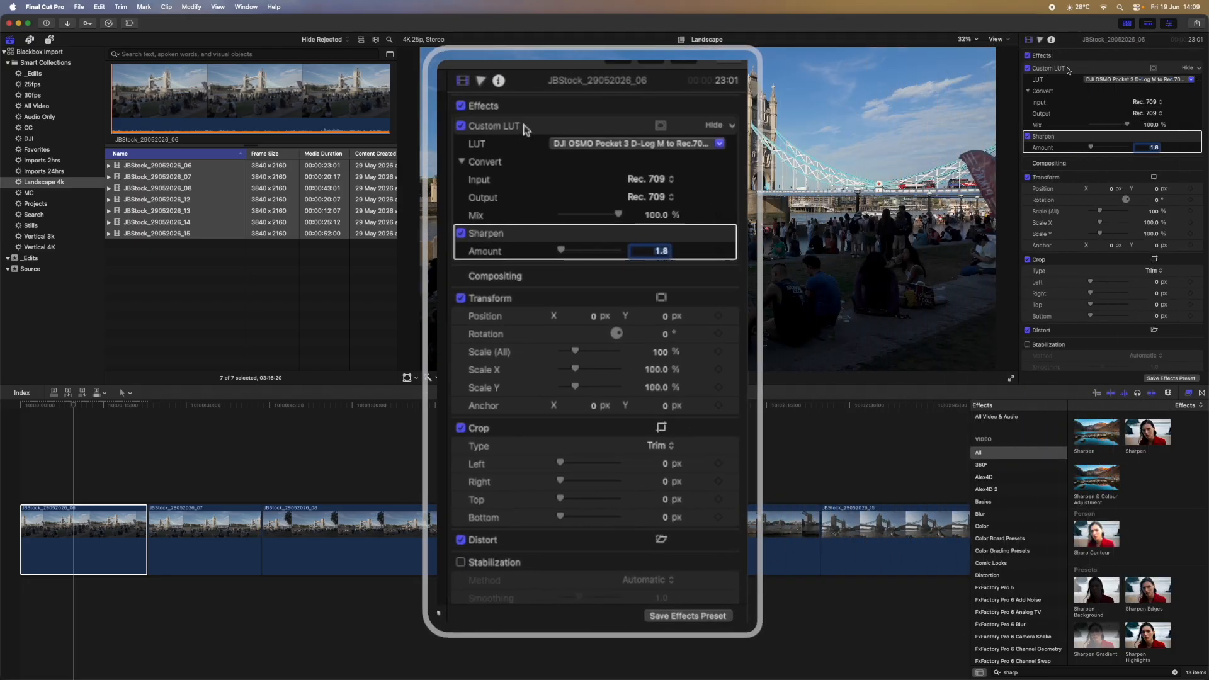
# Step: Move the Custom LUT below Sharpen and rename it 'Conversion LUT'
pyautogui.moveTo(1082, 71); pyautogui.dragTo(1082, 149)
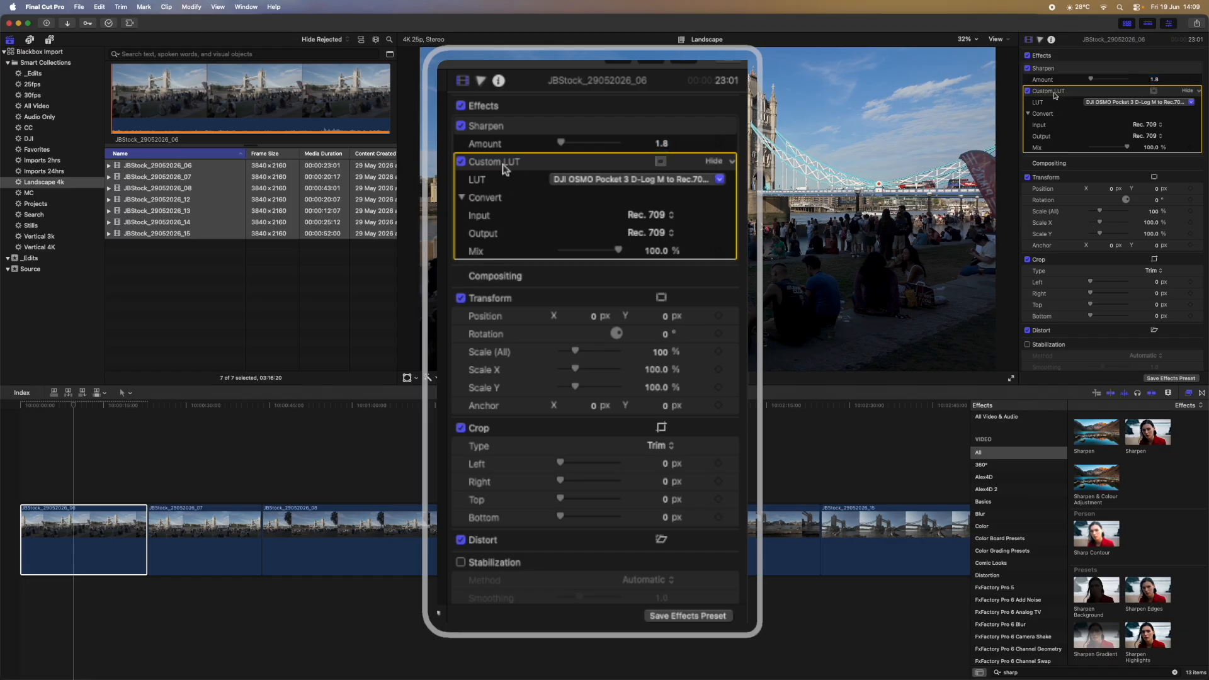
pyautogui.doubleClick(1056, 92)
pyautogui.moveTo(1079, 92); pyautogui.dragTo(1040, 93)
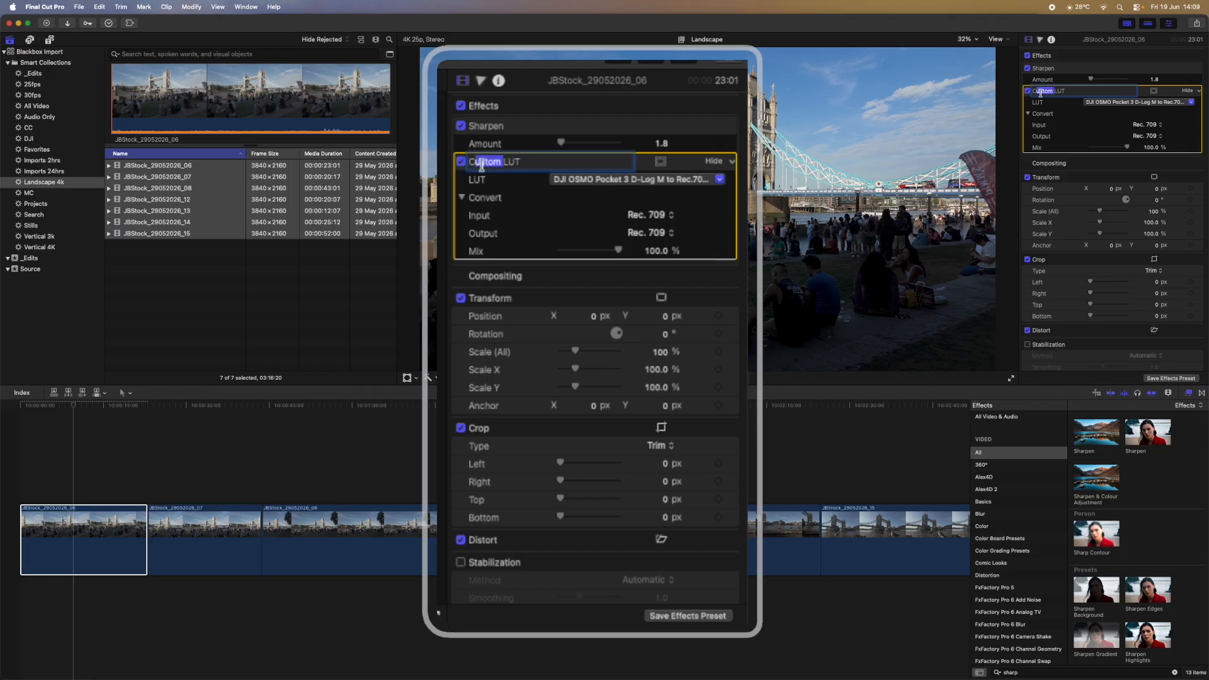
pyautogui.write('onverstio')
pyautogui.press('BackSpace')
pyautogui.write('ion')
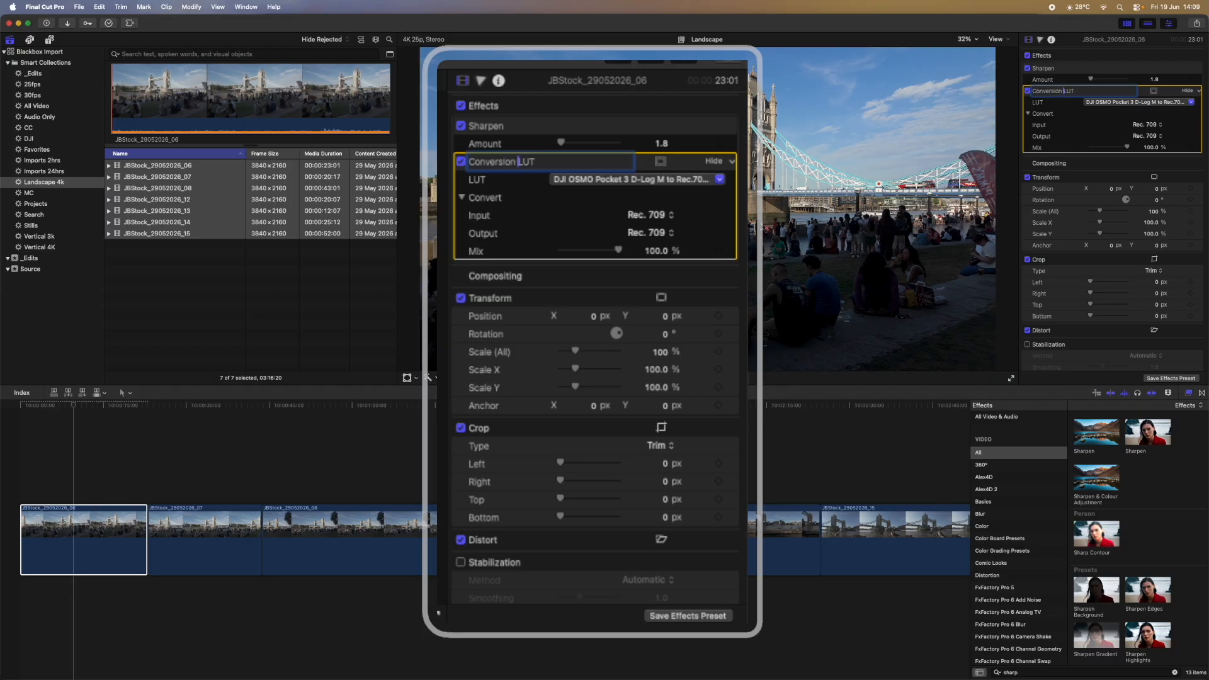
pyautogui.press('Return')
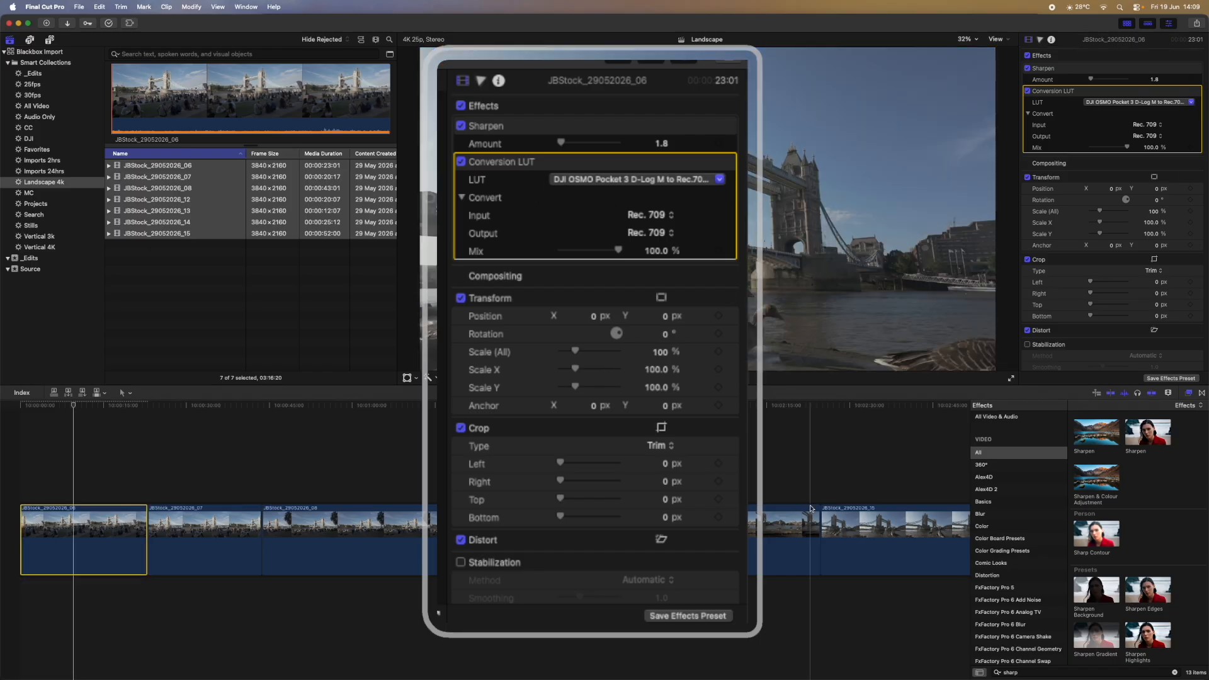
# Step: Add a Color Wheels correction to the first clip
pyautogui.click(1041, 41)
pyautogui.click(1053, 55)
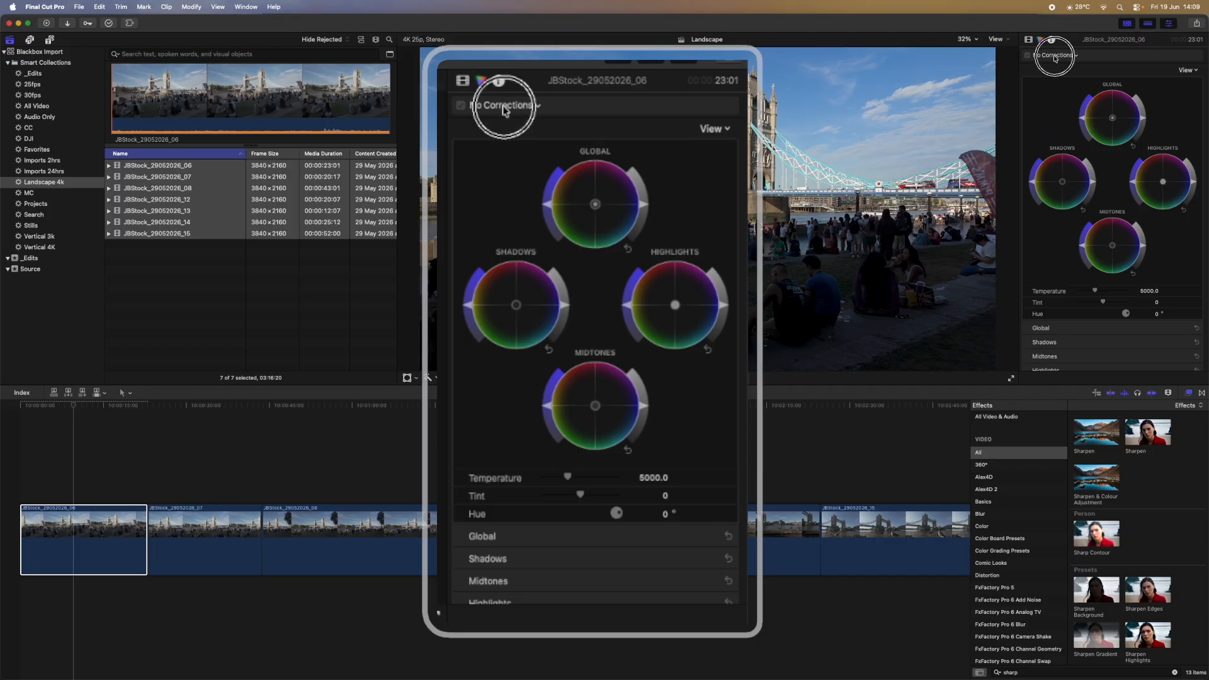
pyautogui.click(1060, 91)
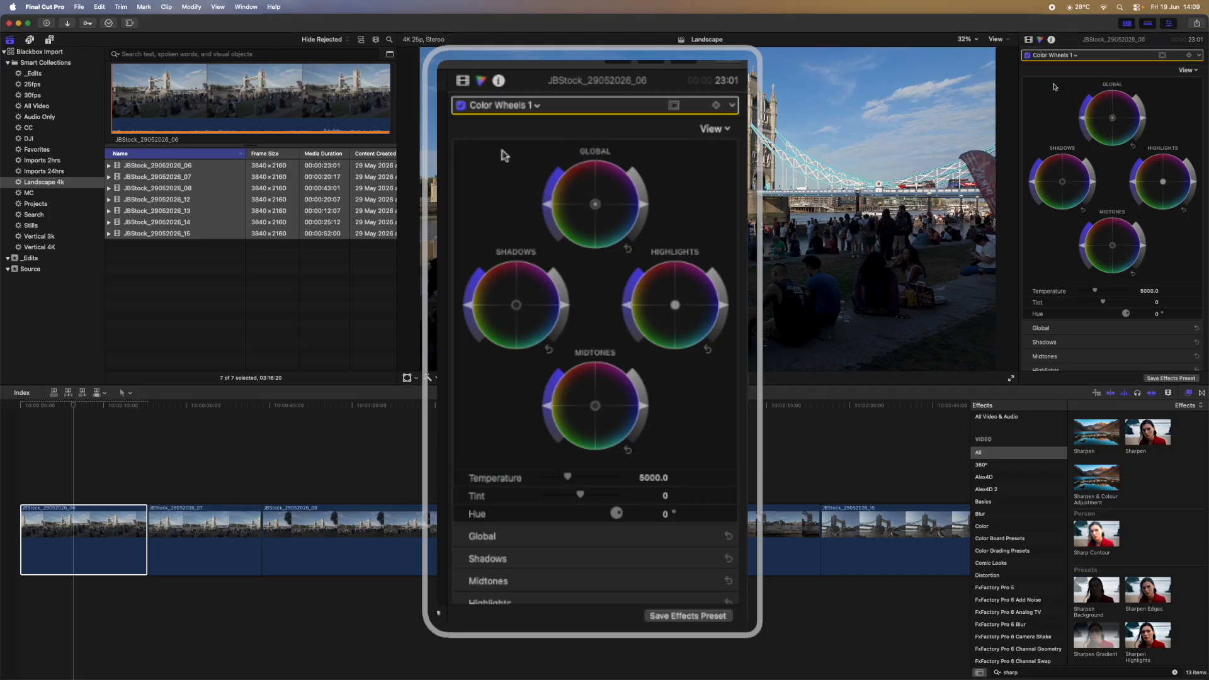
# Step: Place Color Wheels 1 first in the first clip's Video inspector effects list
pyautogui.click(1029, 40)
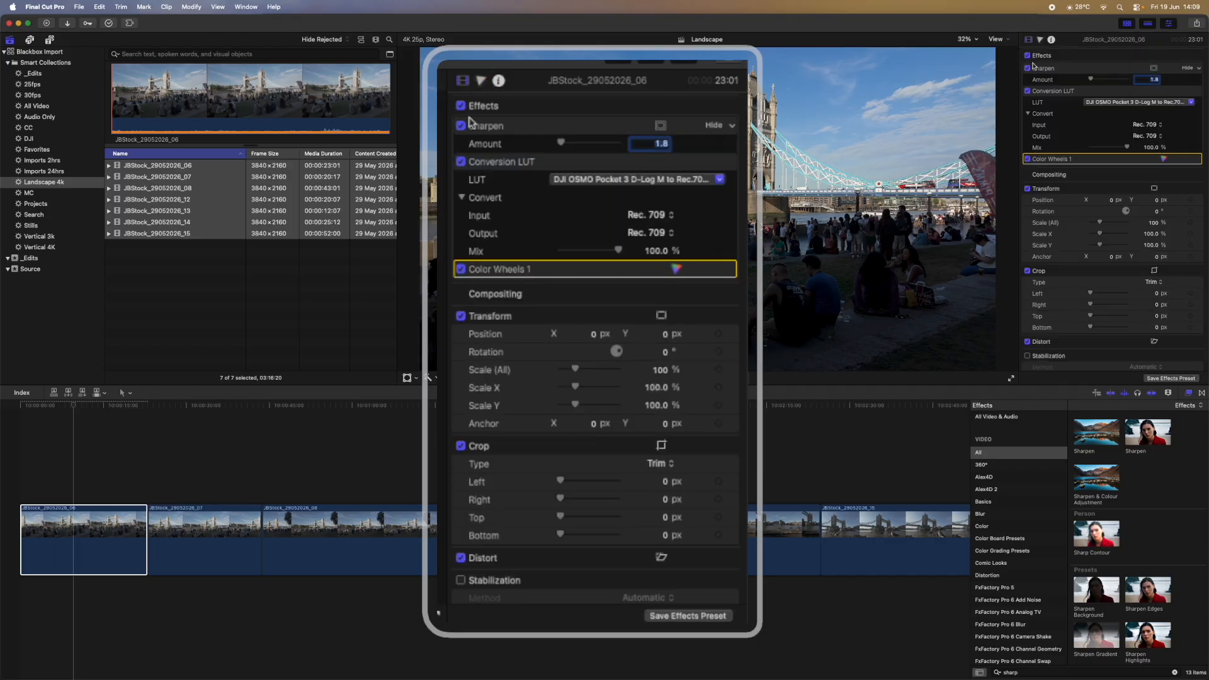
pyautogui.moveTo(1075, 158); pyautogui.dragTo(1080, 74)
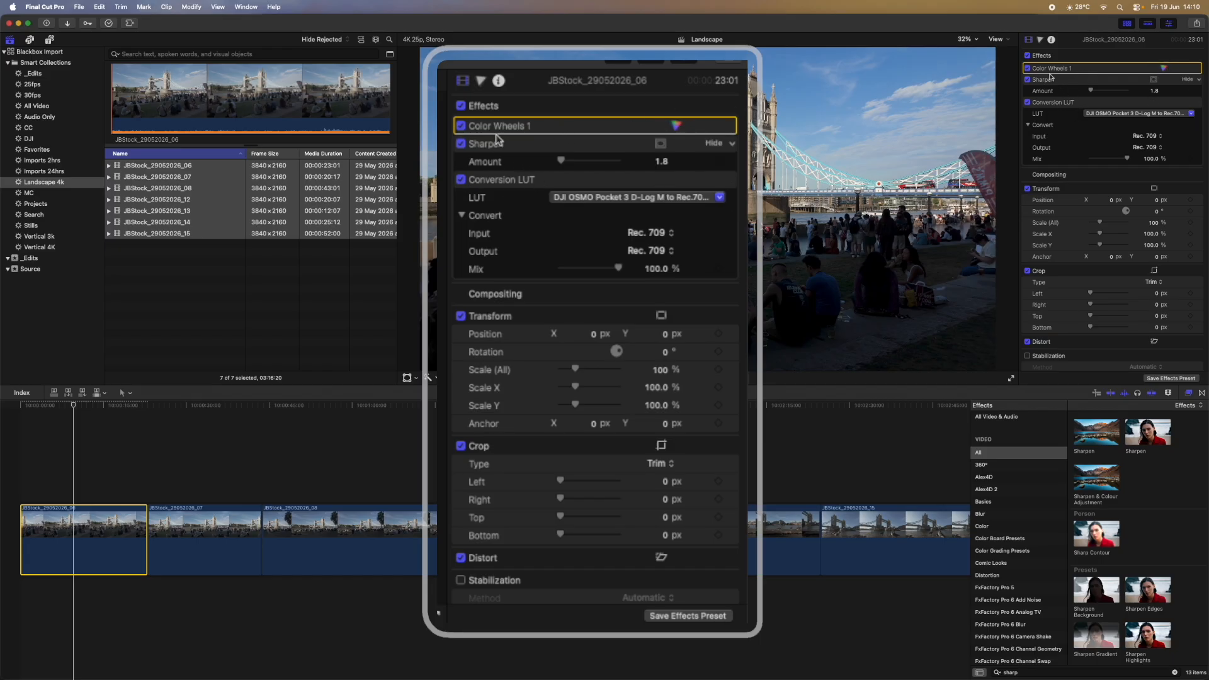
# Step: Save Color Wheels, Sharpen and Conversion LUT as an effects preset named 'D-Log M'
pyautogui.click(1156, 379)
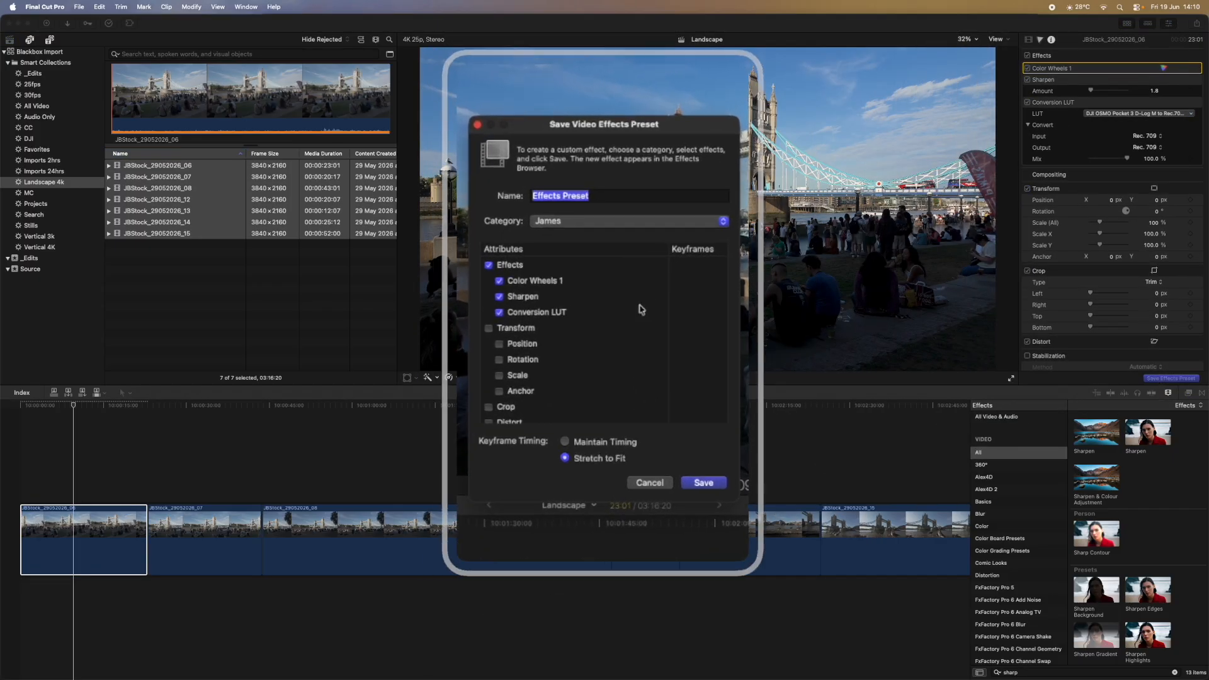
pyautogui.moveTo(594, 211); pyautogui.dragTo(515, 210)
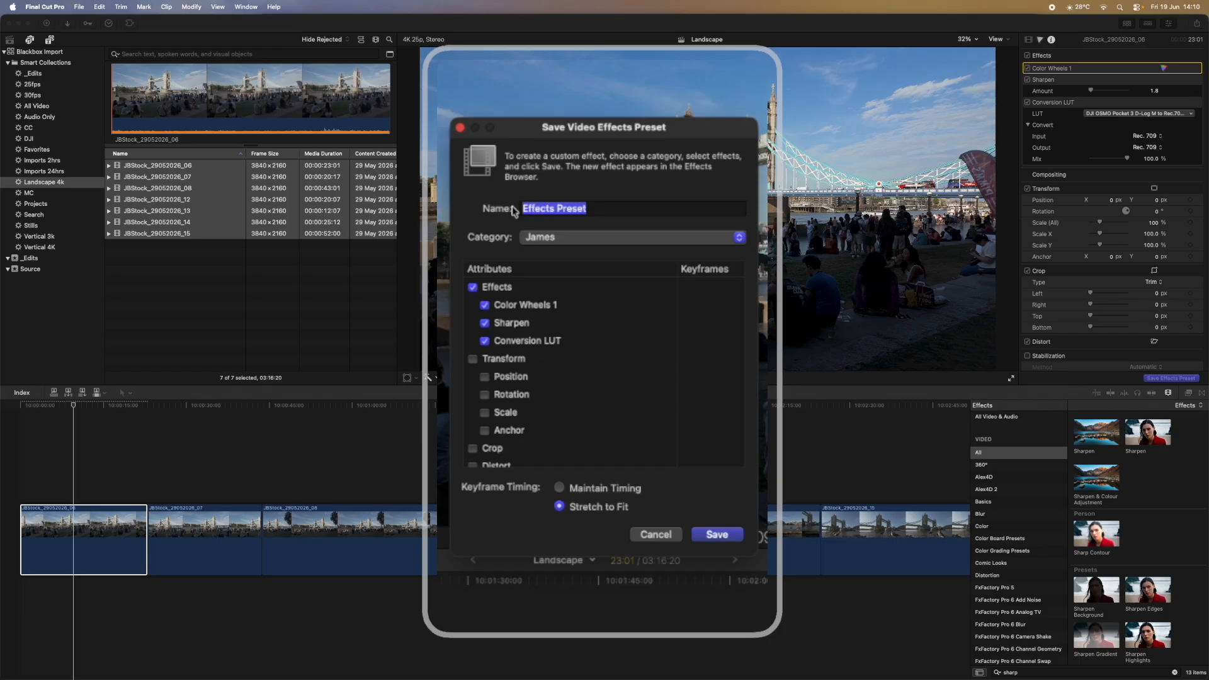
pyautogui.write('D-Log M')
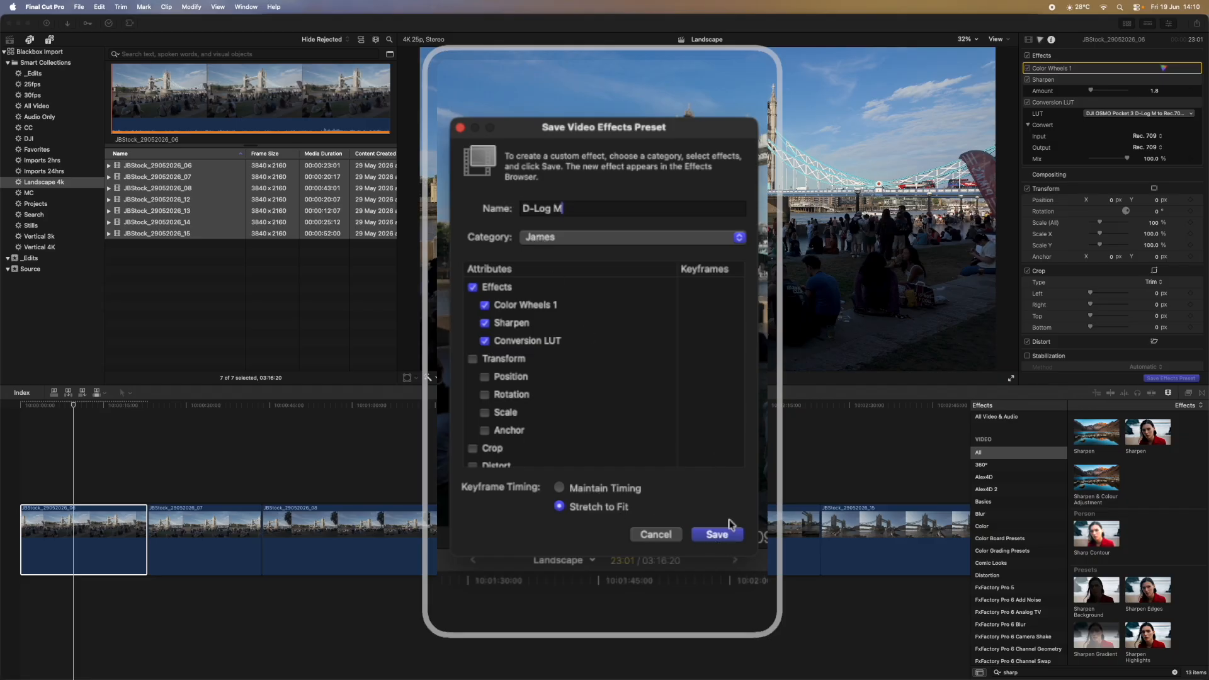
pyautogui.click(718, 535)
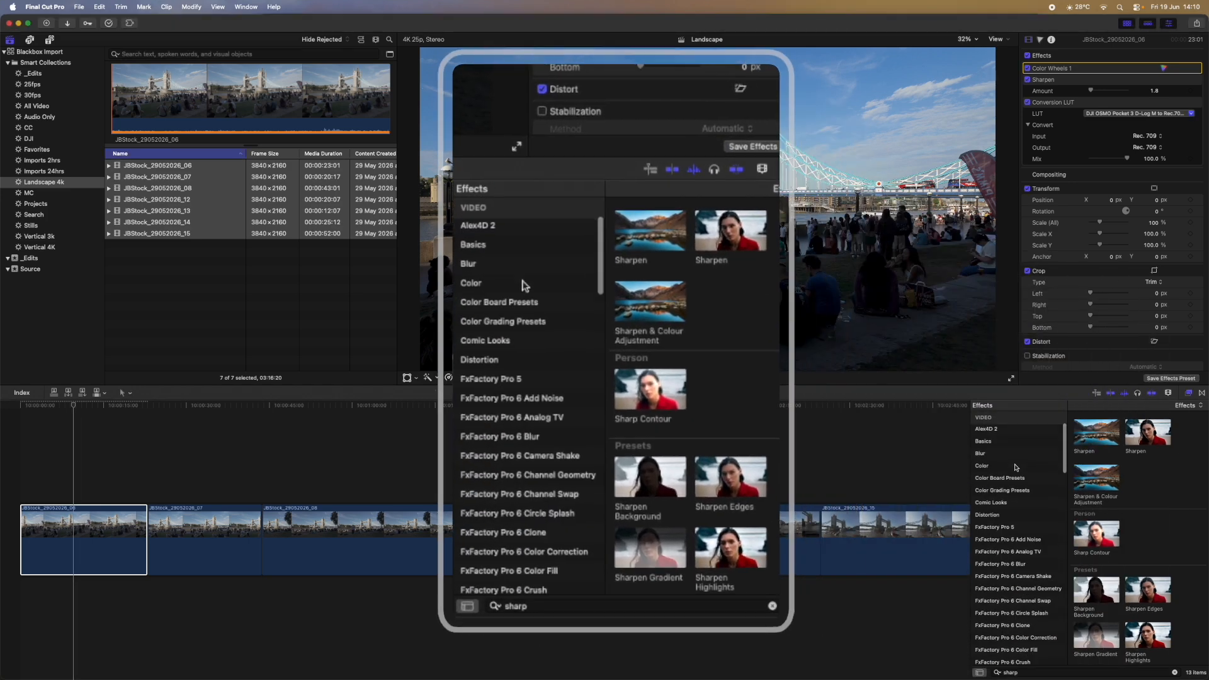
# Step: Show the James effects category with the search cleared so the D-Log M preset is listed
pyautogui.scroll(-5, 1015, 468)
pyautogui.scroll(-10, 1016, 467)
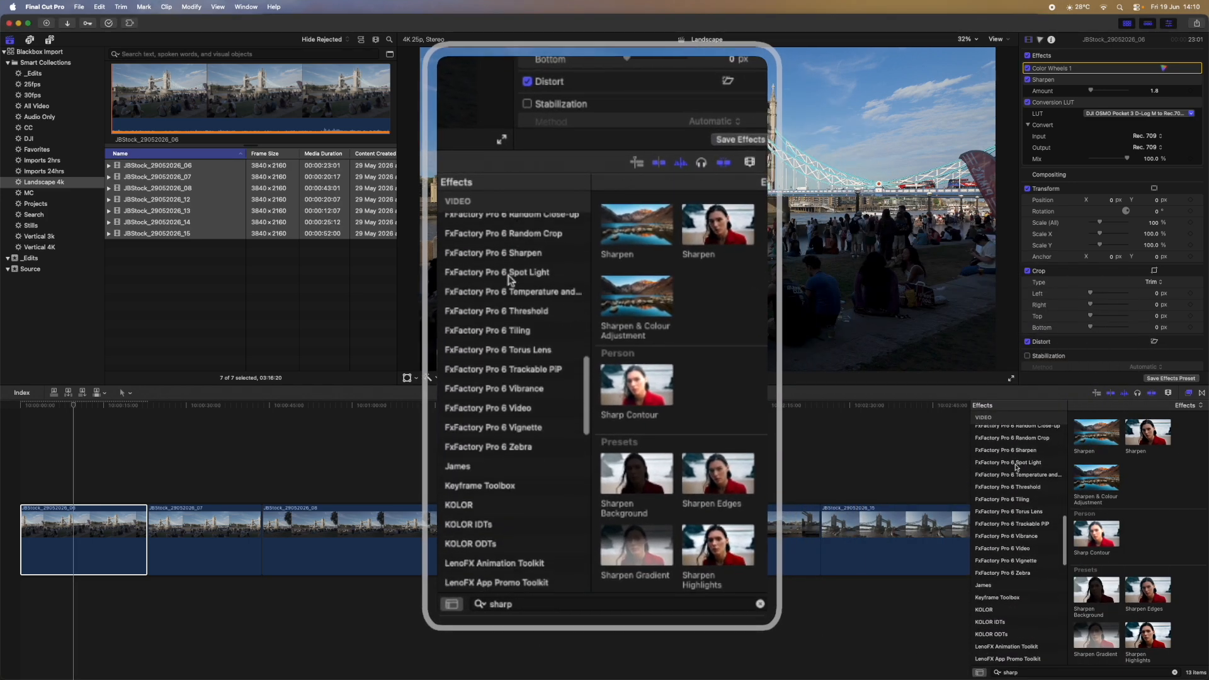
pyautogui.click(1015, 469)
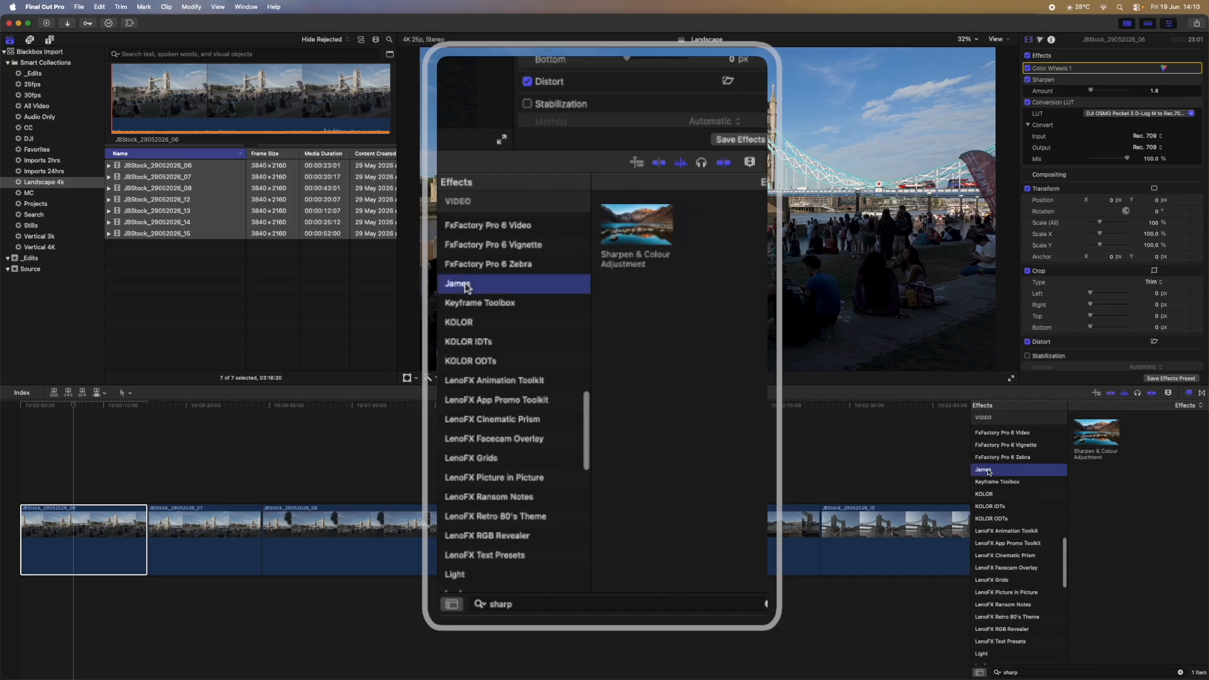
pyautogui.click(1180, 673)
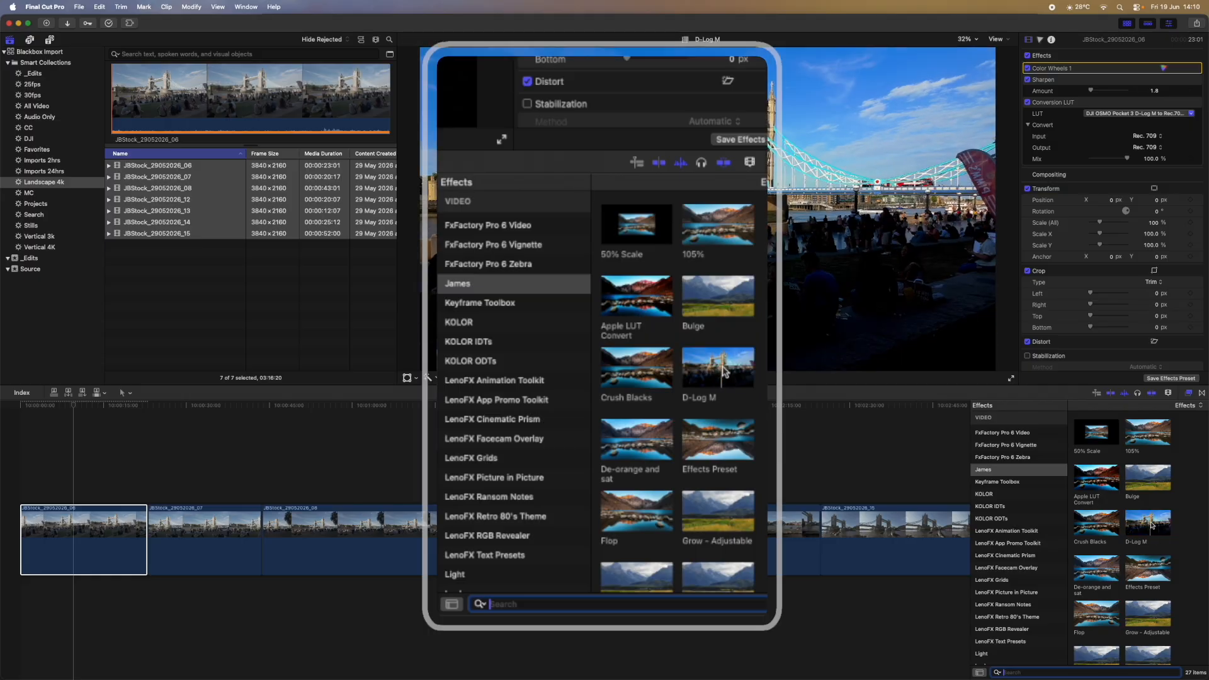
# Step: Fit the timeline and select the six clips _07 through _15 after the first
pyautogui.click(391, 483)
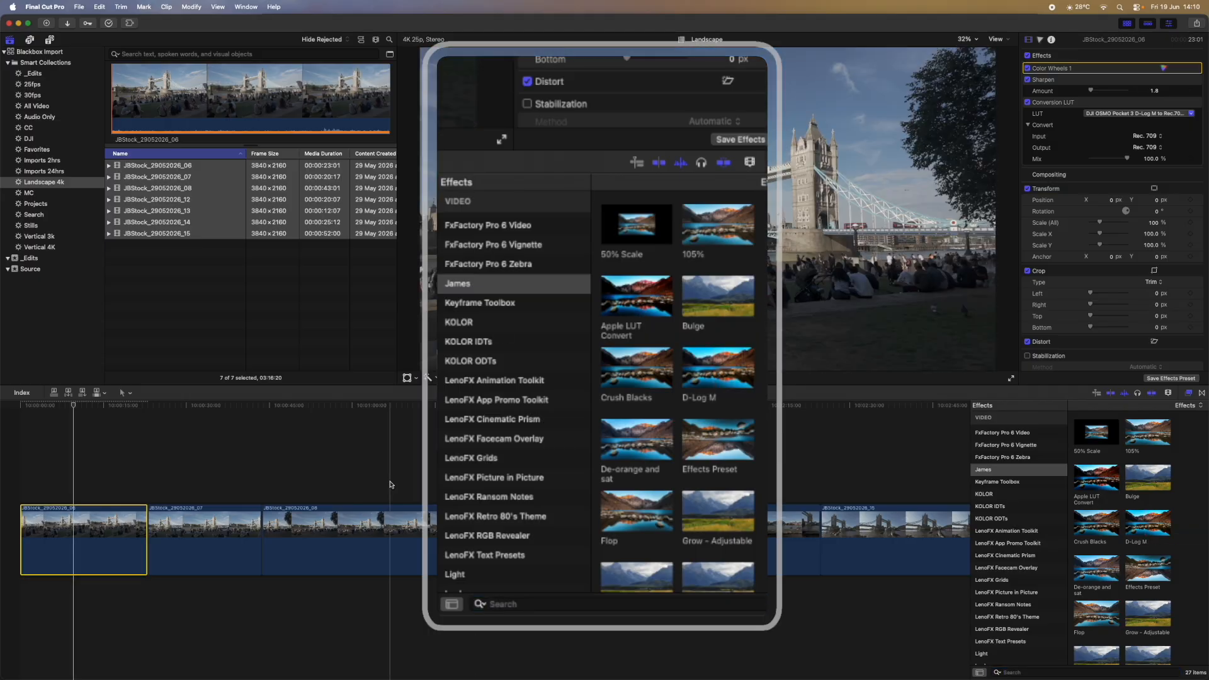
pyautogui.hotkey('shift', 'z')
pyautogui.click(167, 479)
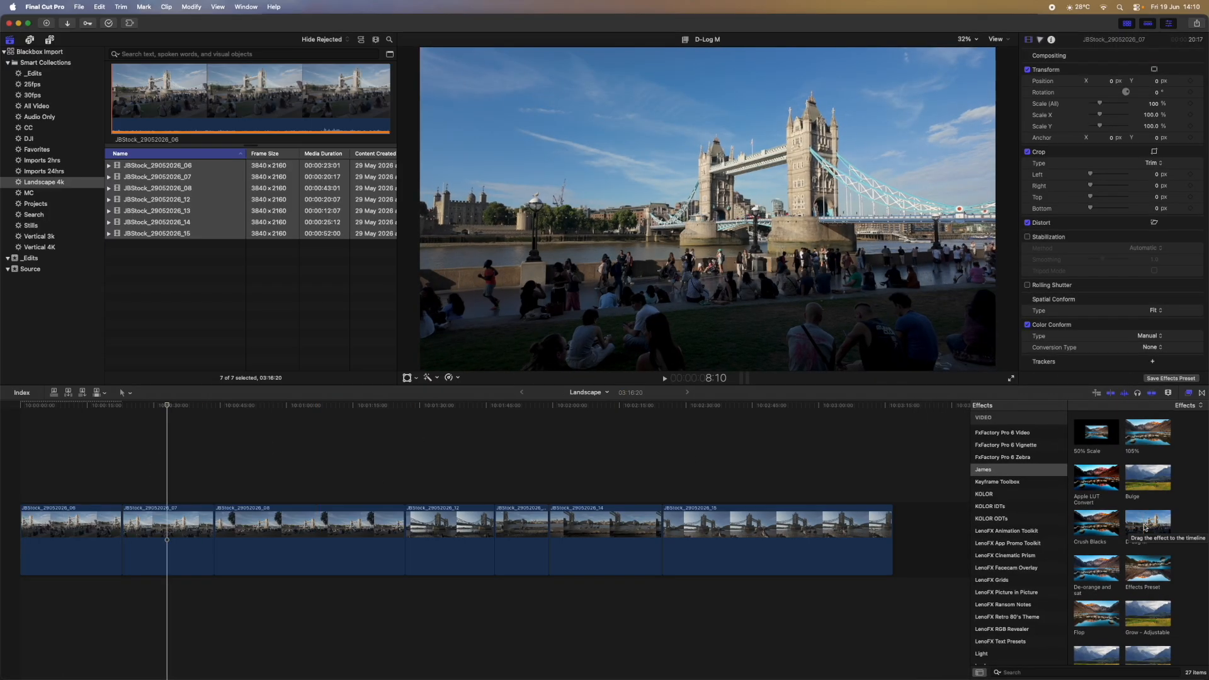
pyautogui.moveTo(176, 474)
pyautogui.mouseDown()
pyautogui.moveTo(380, 506)
pyautogui.moveTo(801, 518)
pyautogui.moveTo(286, 459)
pyautogui.moveTo(167, 479)
pyautogui.mouseUp()
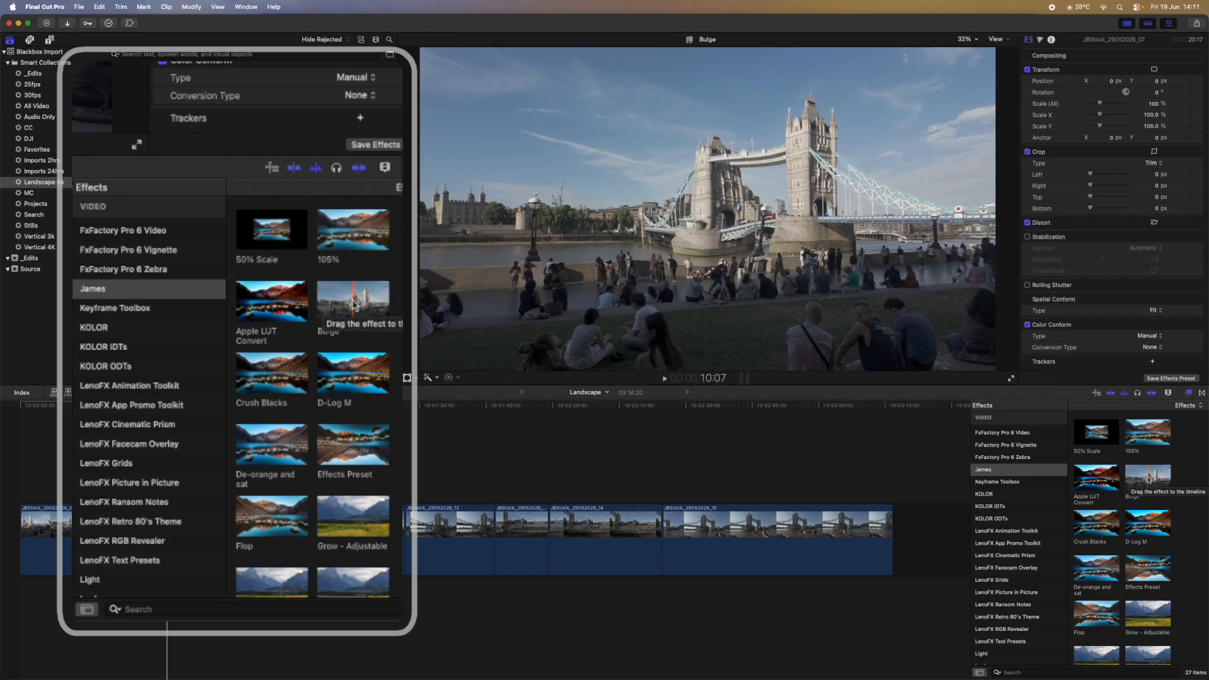
pyautogui.scroll(-3, 271, 372)
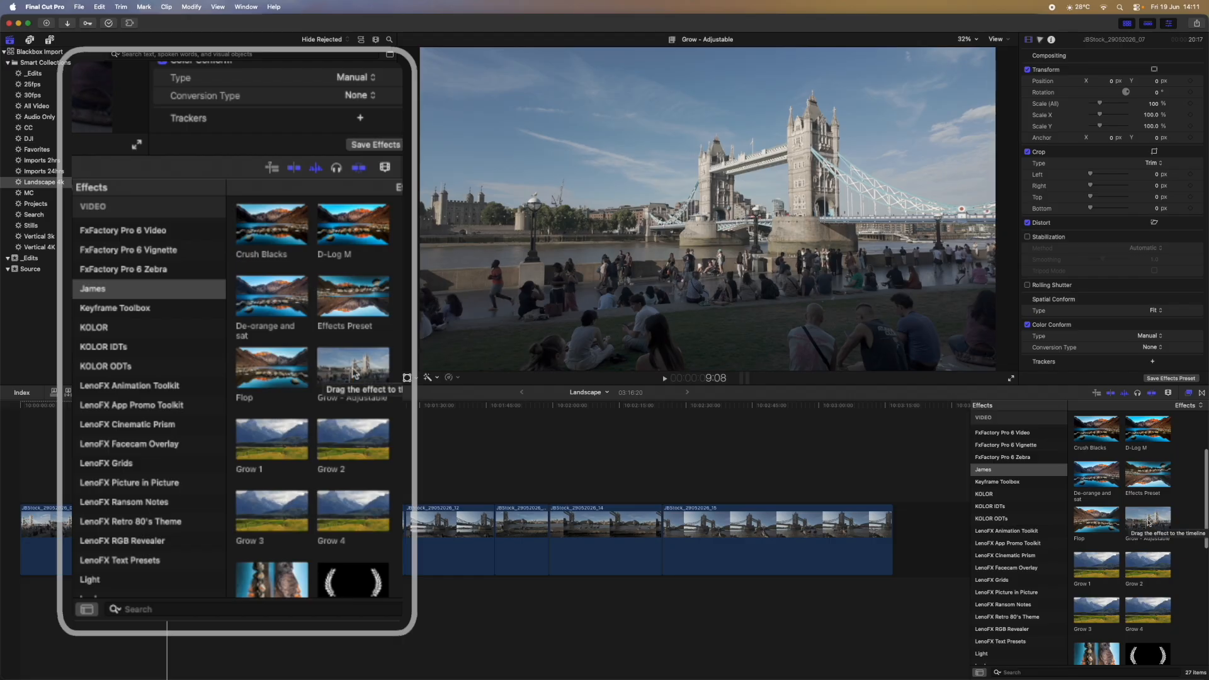
pyautogui.scroll(-5, 1147, 522)
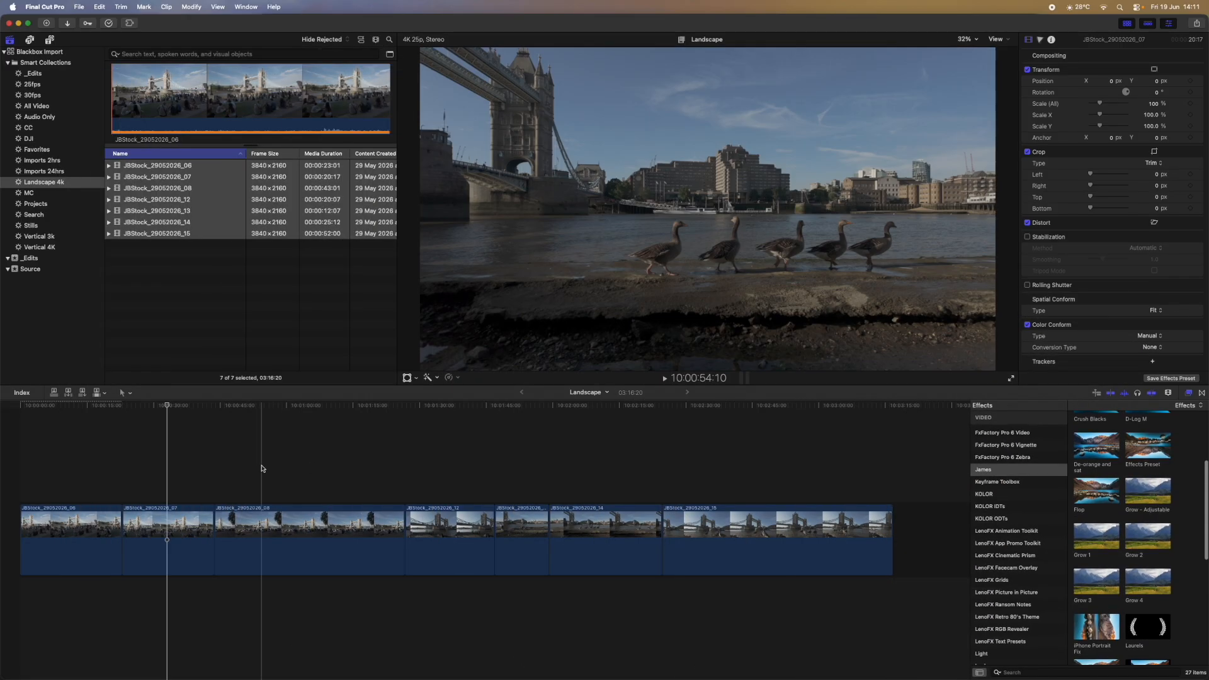
pyautogui.moveTo(185, 459); pyautogui.dragTo(693, 526)
pyautogui.scroll(4, 1118, 534)
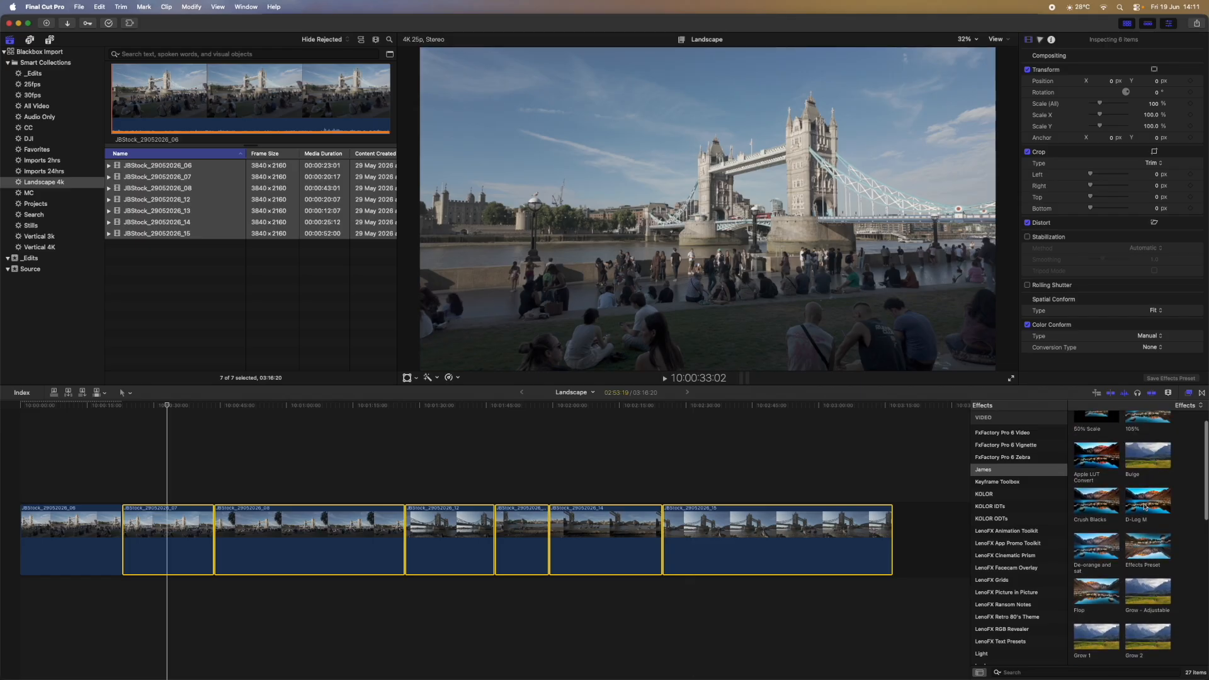
# Step: Apply the D-Log M preset to the six selected clips and confirm it on clips _12 and _15
pyautogui.doubleClick(1144, 506)
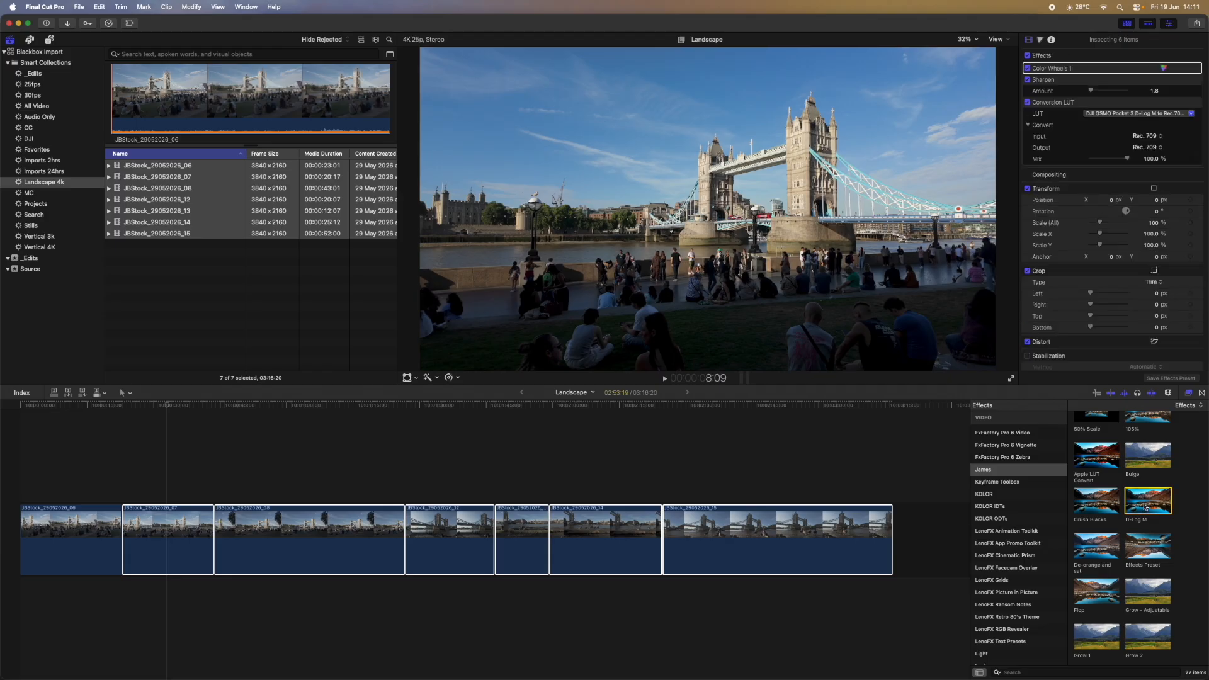
pyautogui.click(437, 466)
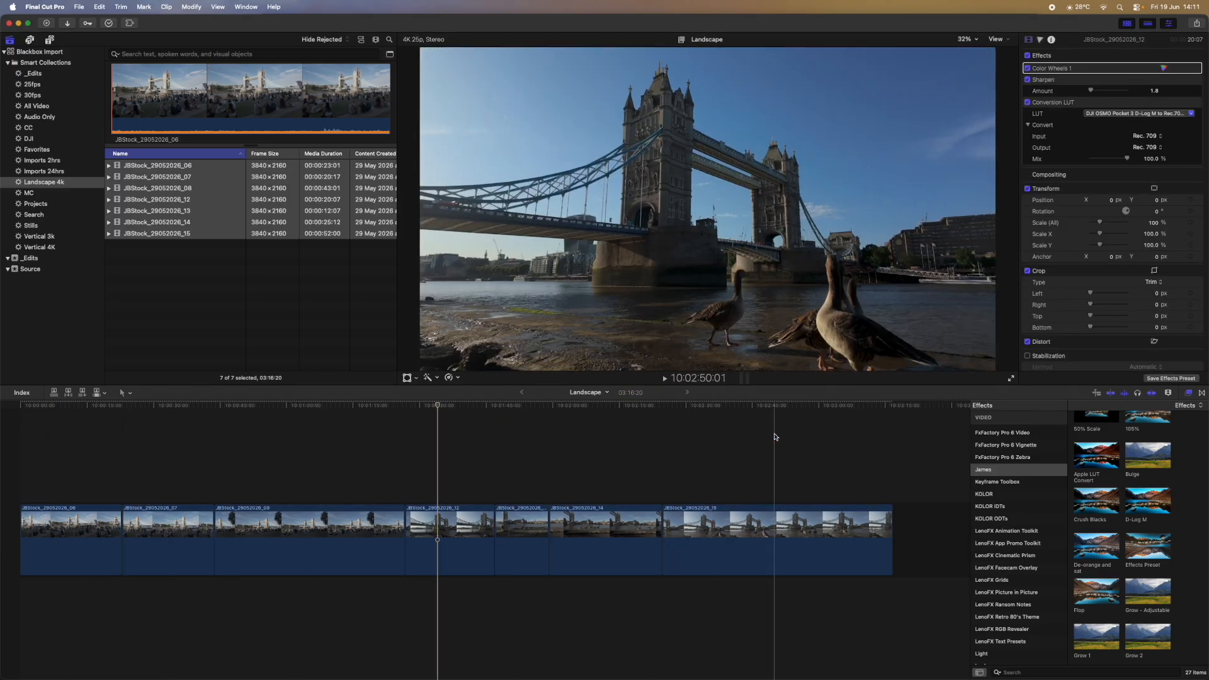
pyautogui.click(823, 435)
pyautogui.click(78, 466)
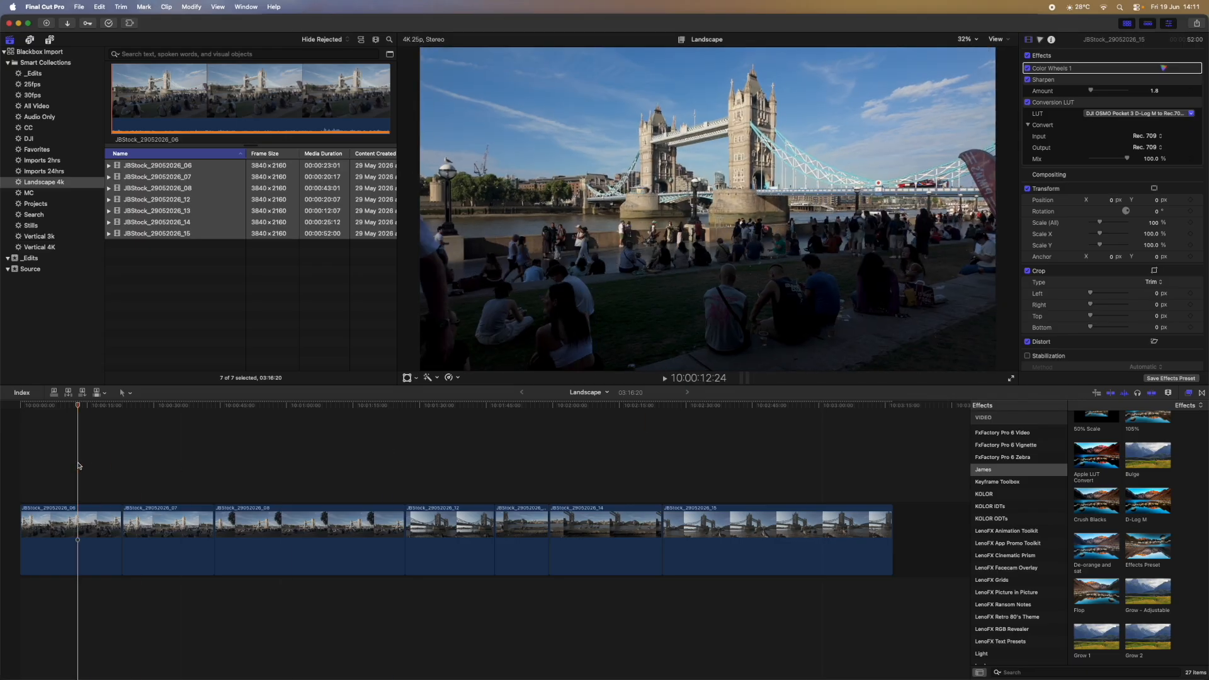
pyautogui.click(1188, 393)
# Step: Play from the project start and trim the first clip's start to the playhead
pyautogui.moveTo(48, 404); pyautogui.dragTo(20, 409)
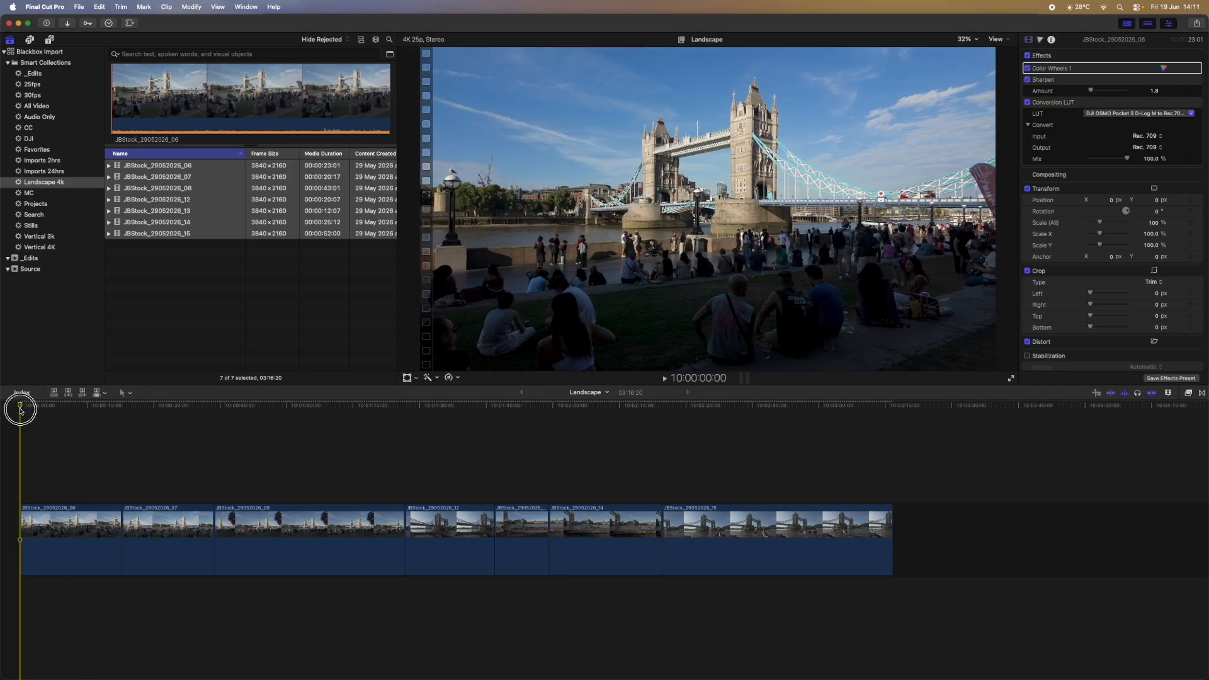
pyautogui.press('space')
pyautogui.press('space')
pyautogui.hotkey('alt', '[')
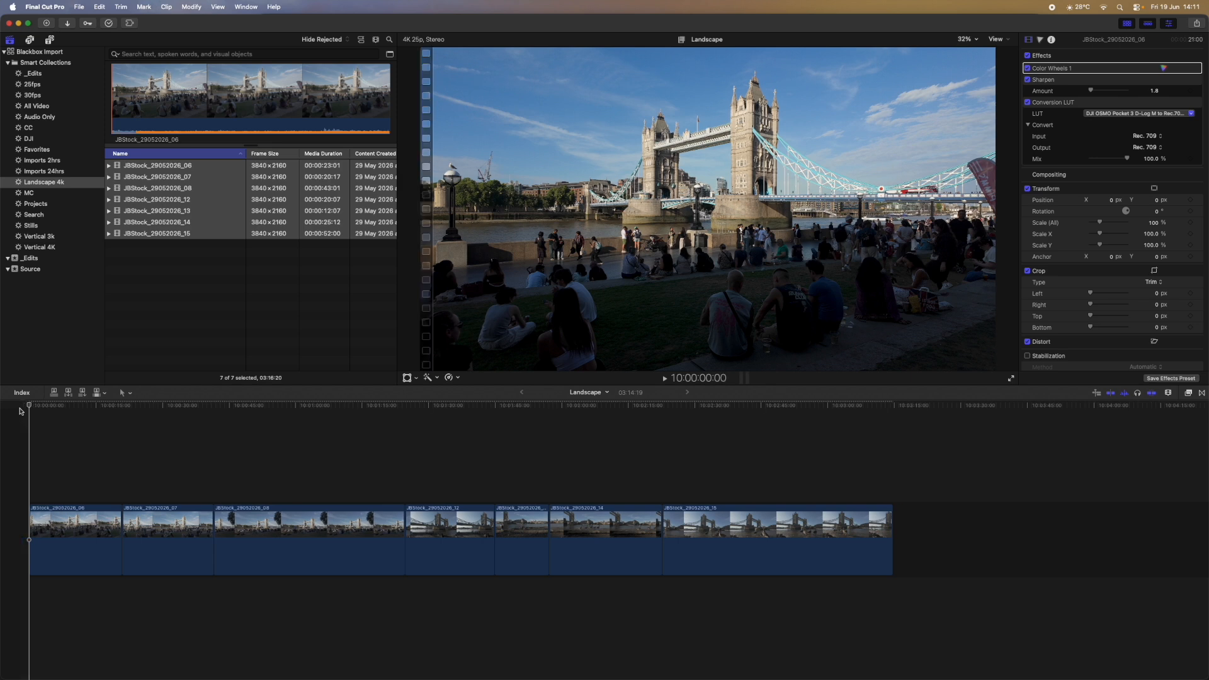
pyautogui.moveTo(137, 406); pyautogui.dragTo(81, 406)
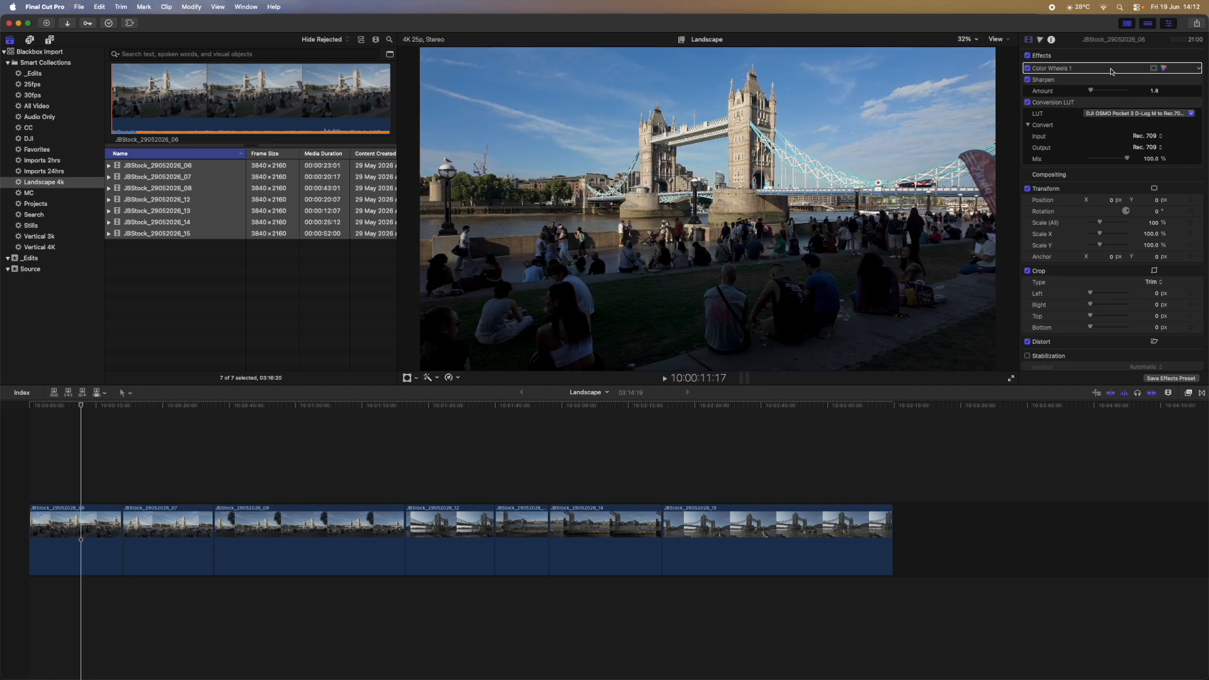
# Step: Raise the Shadows brightness and adjust shadow saturation in the first clip's Color Wheels
pyautogui.click(1163, 68)
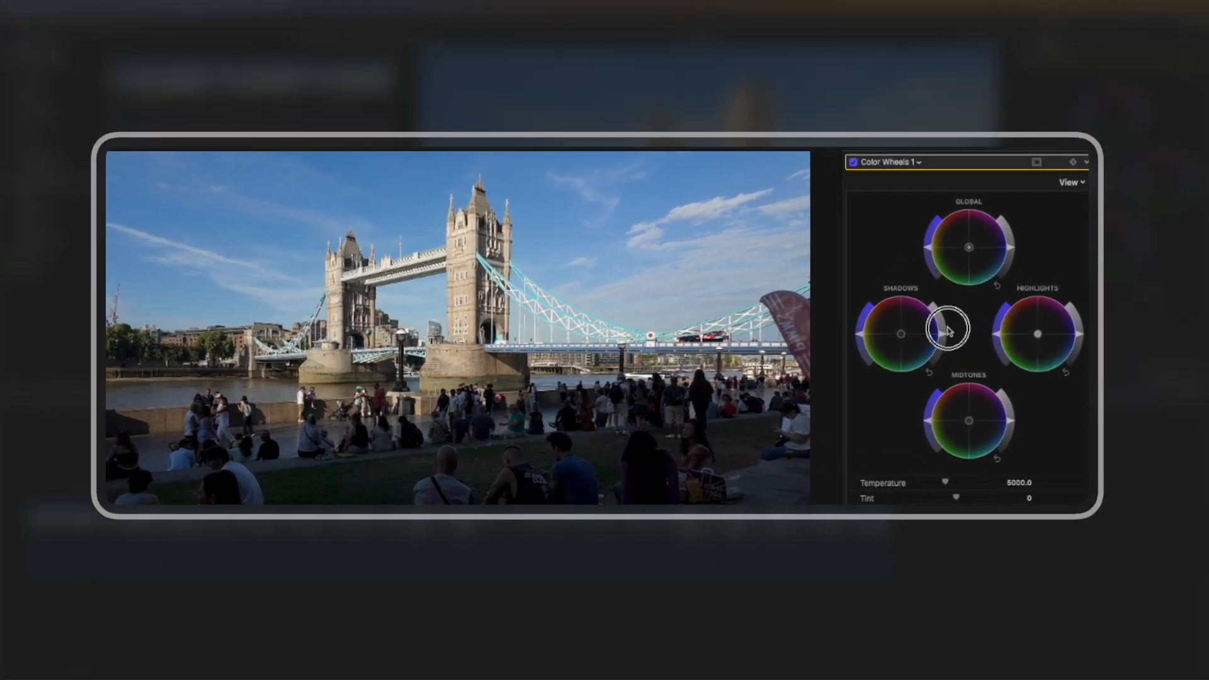
pyautogui.moveTo(948, 328); pyautogui.dragTo(947, 323)
pyautogui.moveTo(859, 335); pyautogui.dragTo(862, 334)
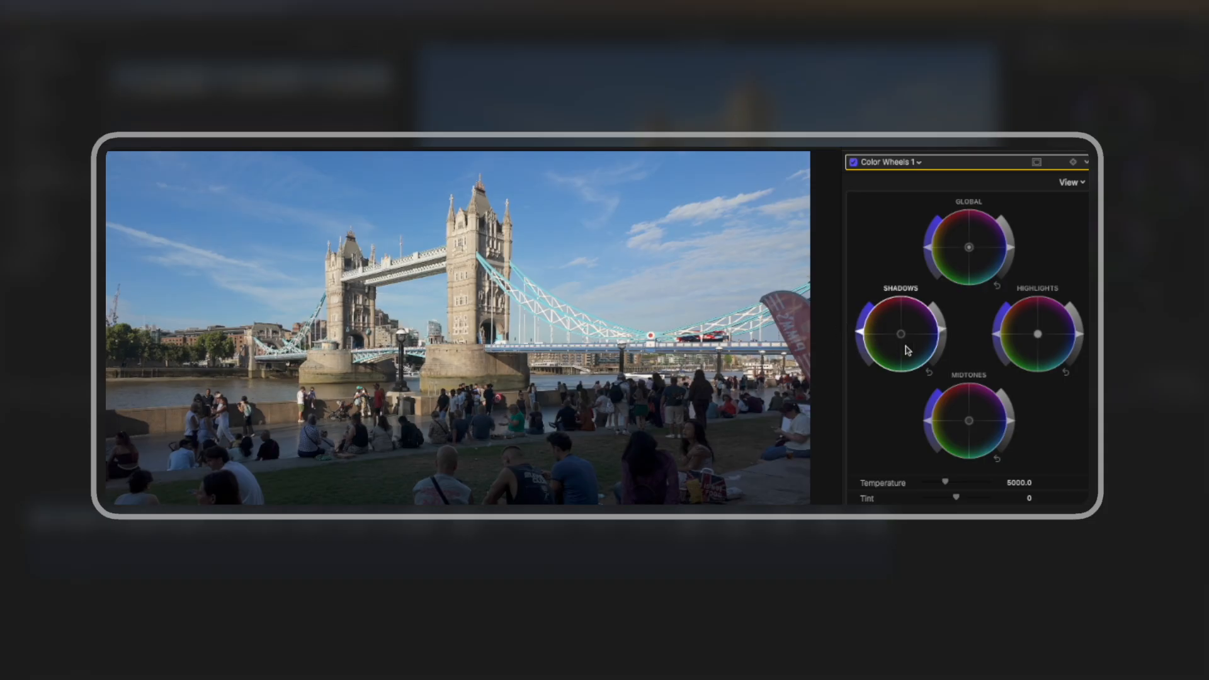